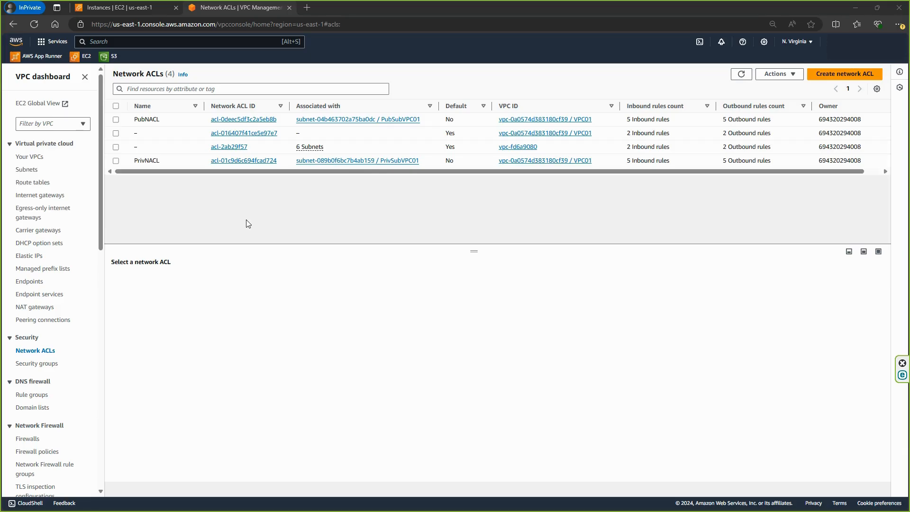
# Open a Session Manager connection to the Public Instance from the EC2 instances list
pyautogui.click(130, 8)
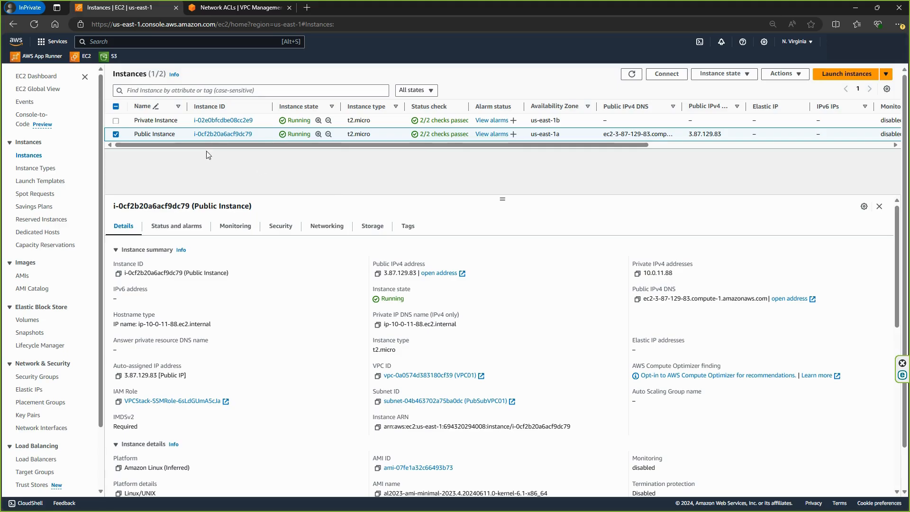
pyautogui.click(666, 75)
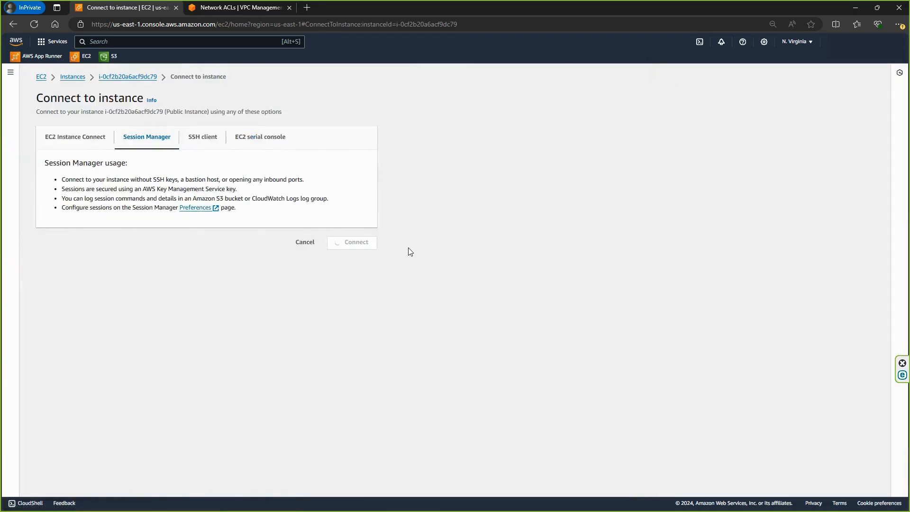
pyautogui.click(357, 249)
# Open a second Session Manager connection, this time to the Private Instance
pyautogui.click(129, 8)
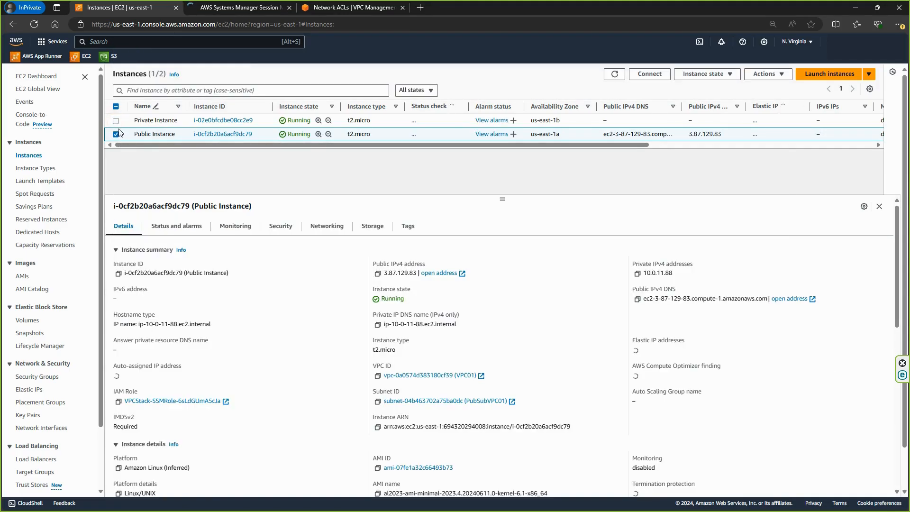
pyautogui.click(115, 120)
pyautogui.click(115, 134)
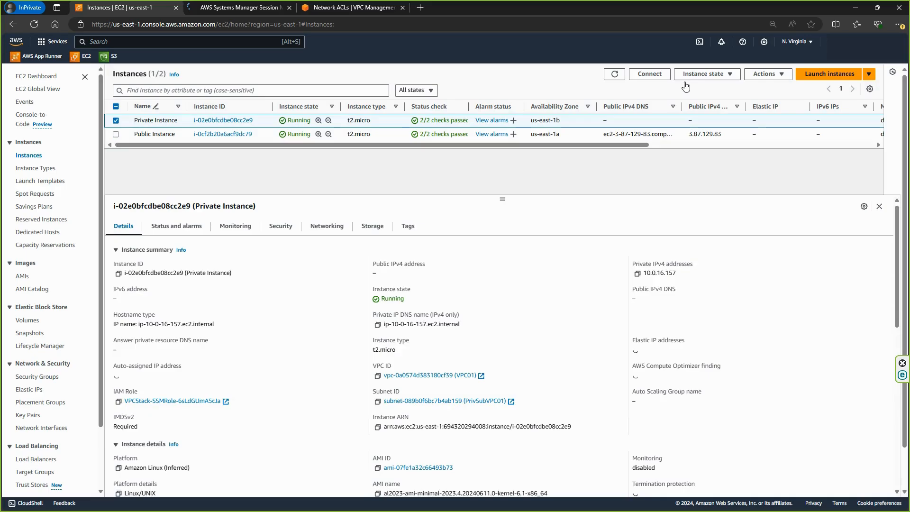
pyautogui.click(648, 73)
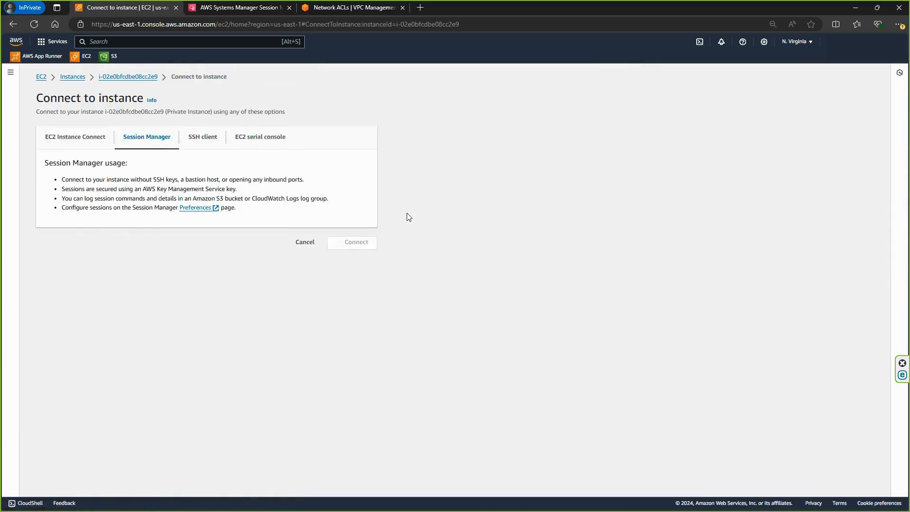
pyautogui.click(369, 244)
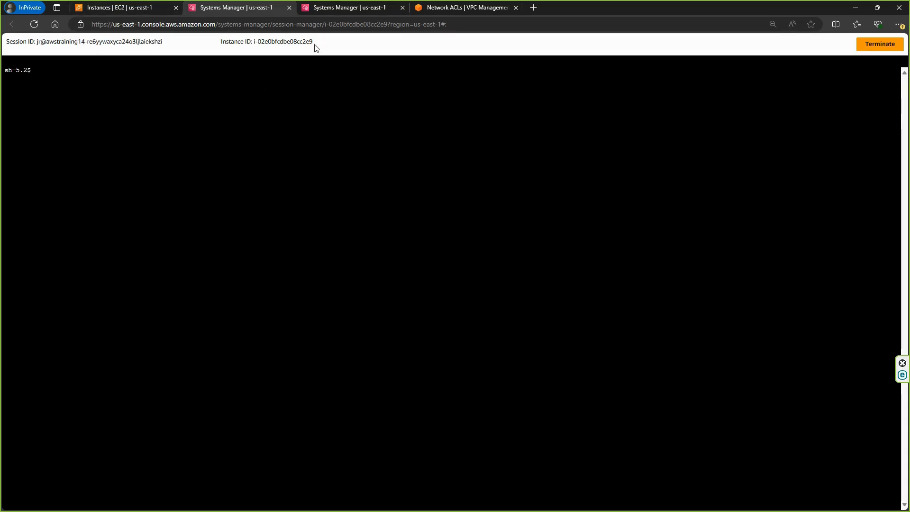
# Copy the Public Instance's private IPv4 address and ping 10.0.11.88 from the Private Instance's session
pyautogui.click(124, 9)
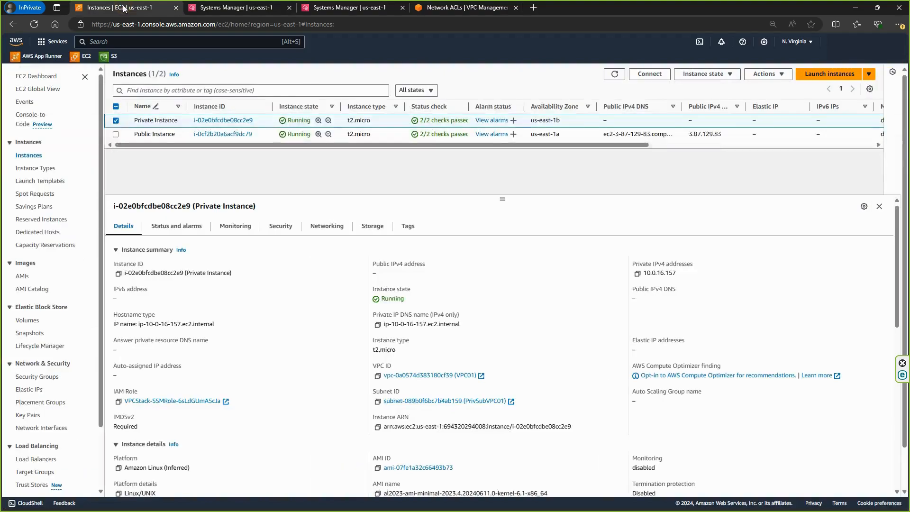
pyautogui.click(115, 120)
pyautogui.click(116, 135)
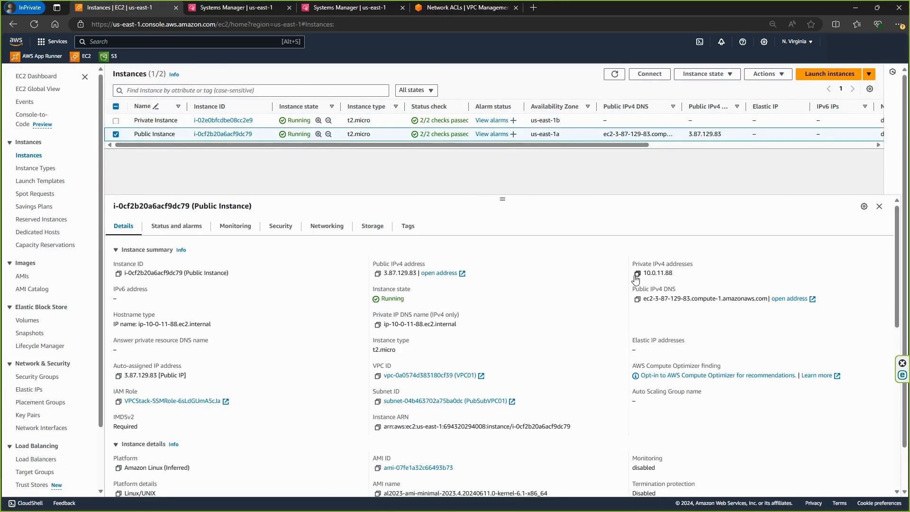
pyautogui.click(638, 274)
pyautogui.click(244, 8)
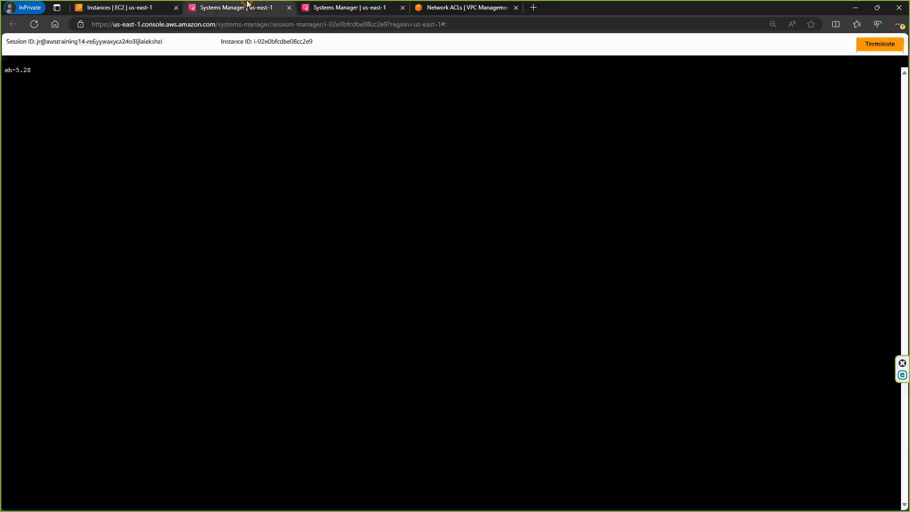
pyautogui.write('ping')
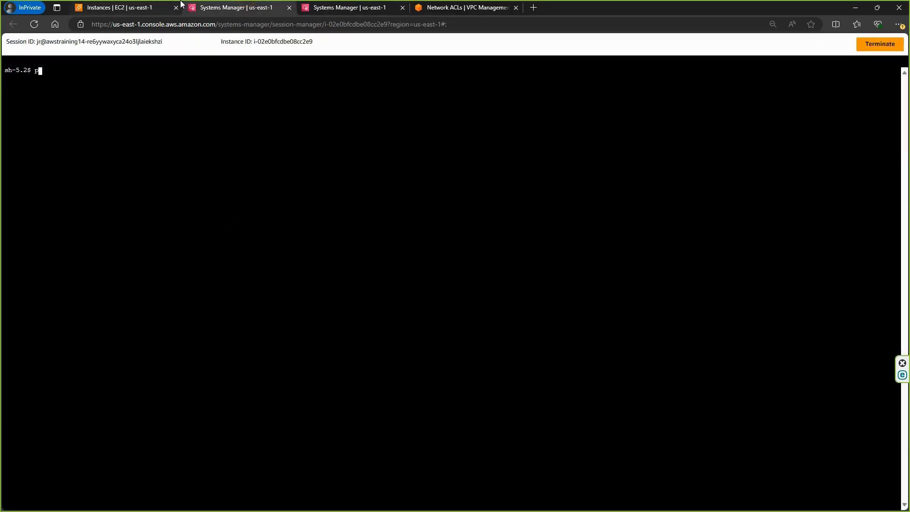
pyautogui.rightClick(164, 228)
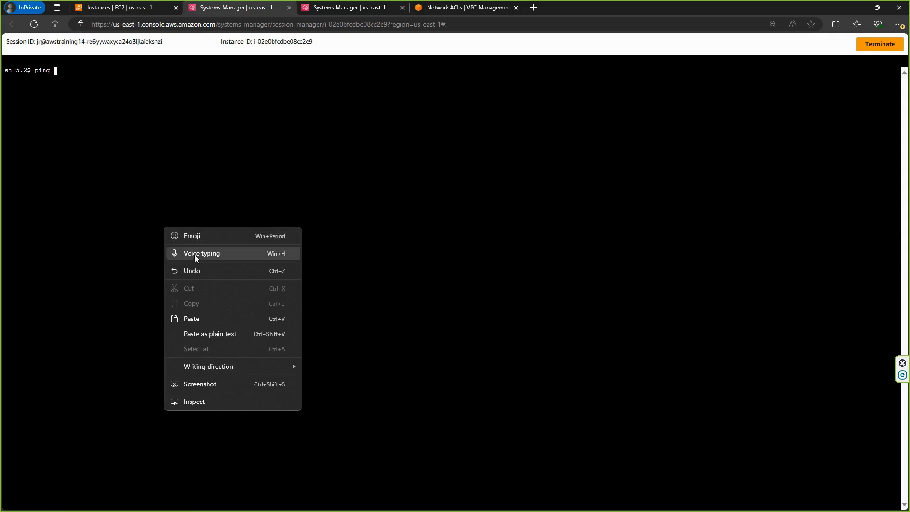
pyautogui.click(190, 317)
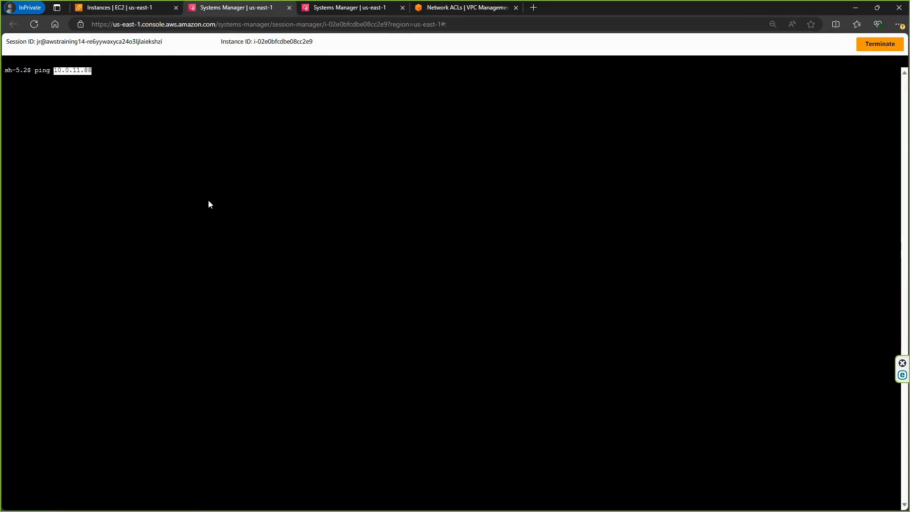
pyautogui.press('Return')
# Copy the Private Instance's private IPv4 address and ping 10.0.16.157 from the Public Instance's session
pyautogui.click(136, 8)
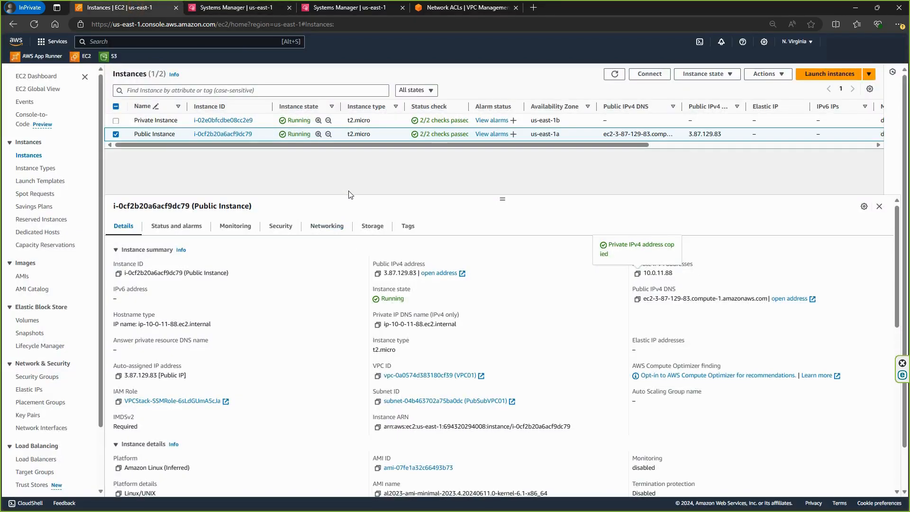
pyautogui.click(115, 134)
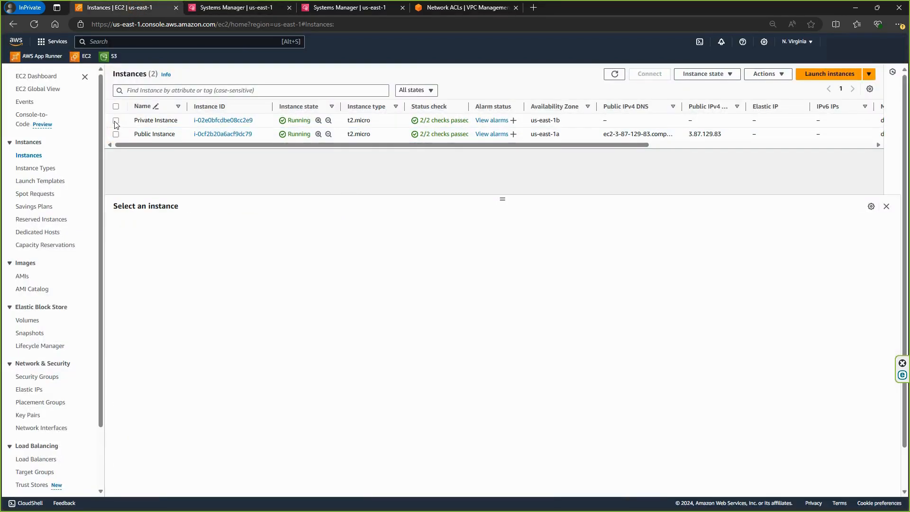
pyautogui.click(115, 122)
pyautogui.click(637, 273)
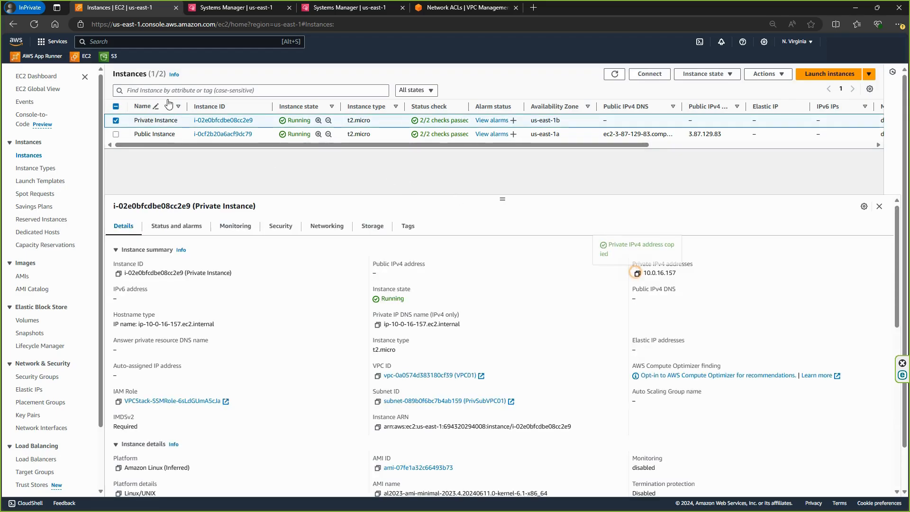
pyautogui.click(344, 8)
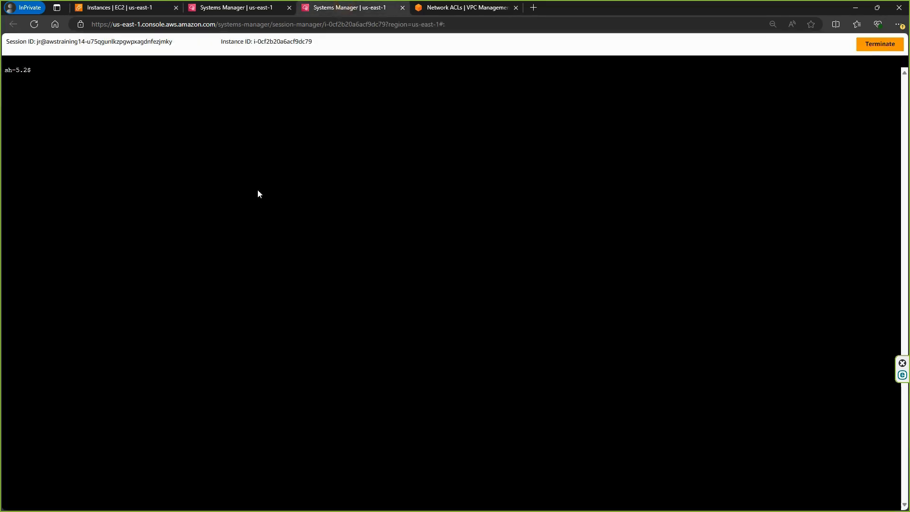
pyautogui.click(130, 150)
pyautogui.write('ping')
pyautogui.rightClick(107, 142)
pyautogui.click(140, 230)
pyautogui.press('Return')
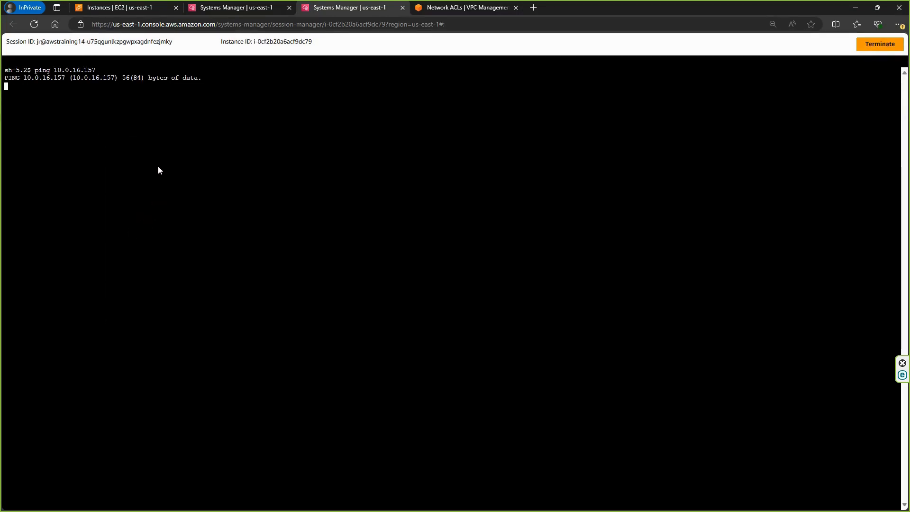
# Add an All ICMP - IPv4 inbound rule to the PrivSG security group with PubSG as its source, and save the rules
pyautogui.click(118, 8)
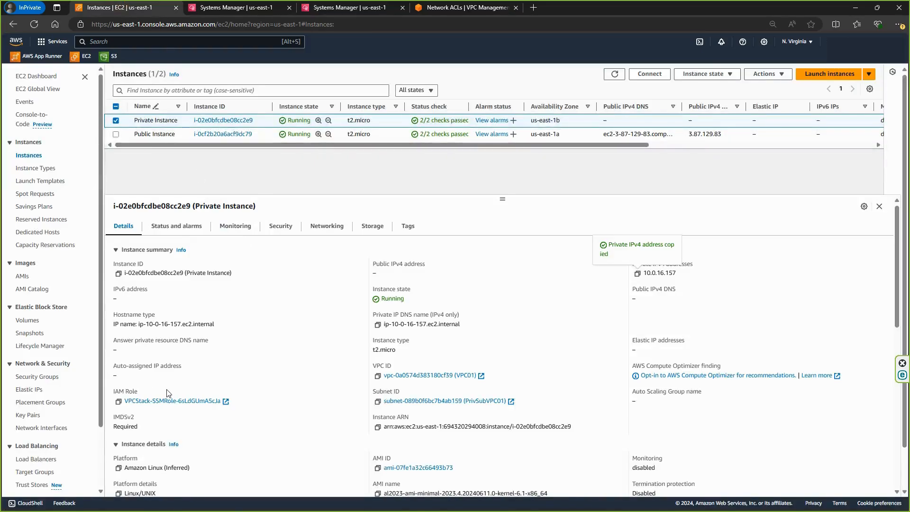
pyautogui.click(41, 376)
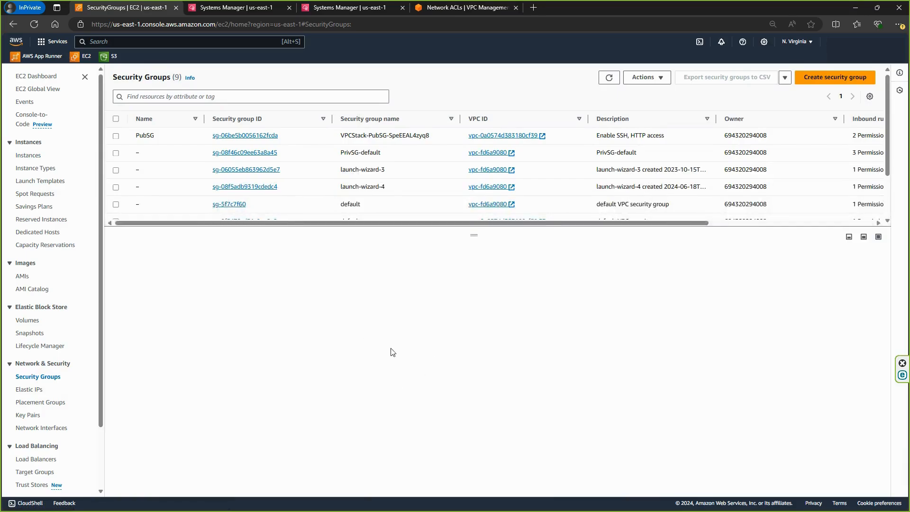
pyautogui.scroll(-2, 192, 194)
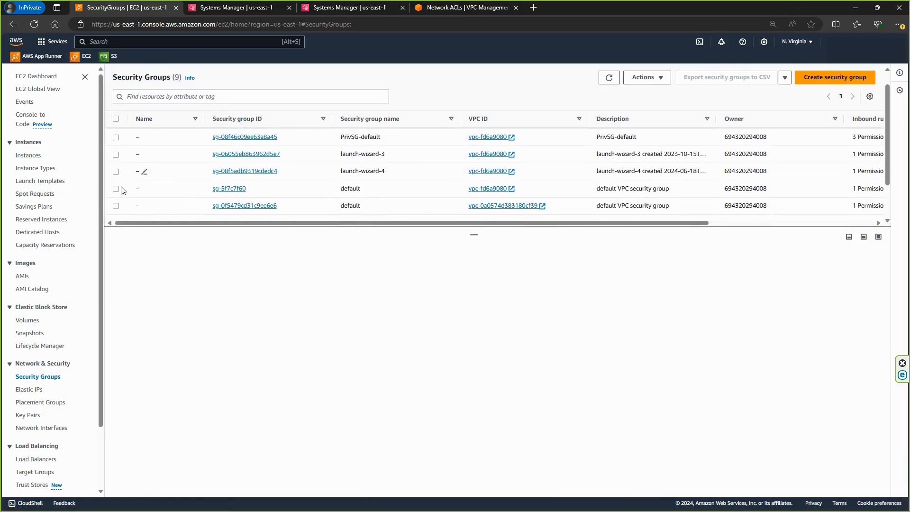
pyautogui.scroll(-3, 135, 205)
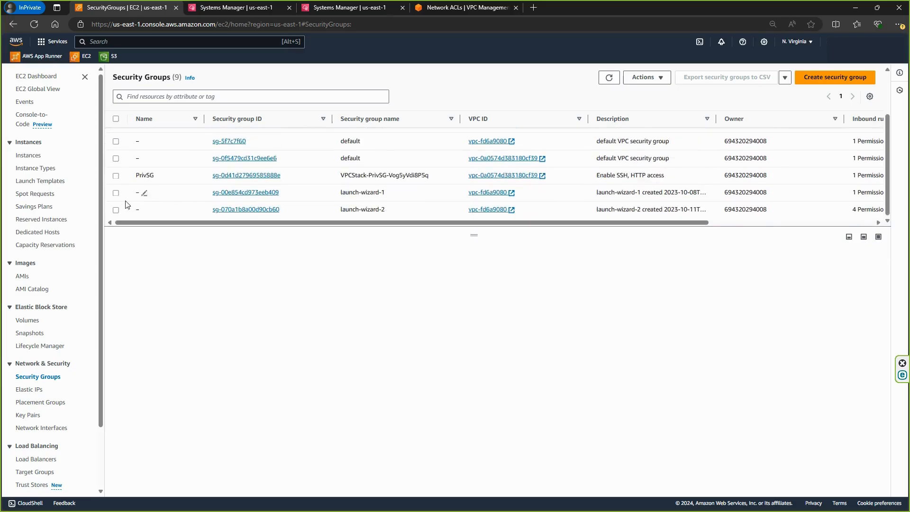
pyautogui.click(116, 175)
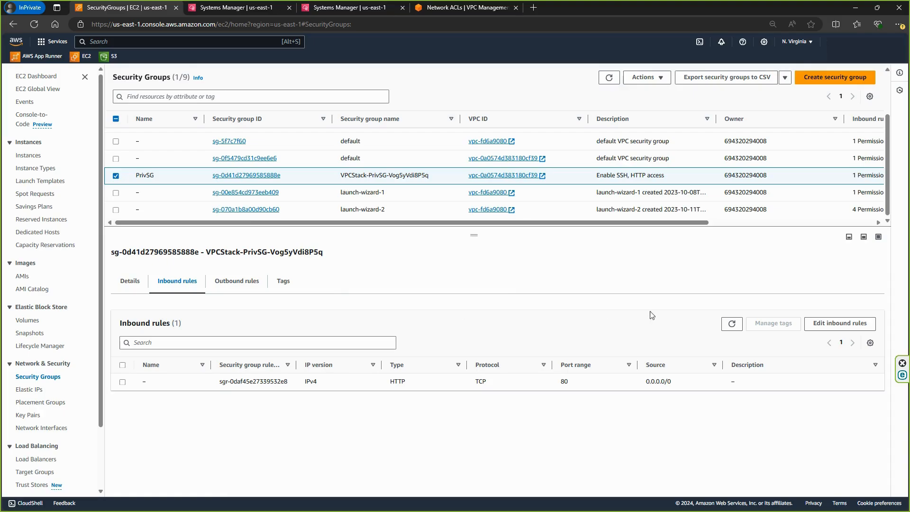
pyautogui.click(821, 322)
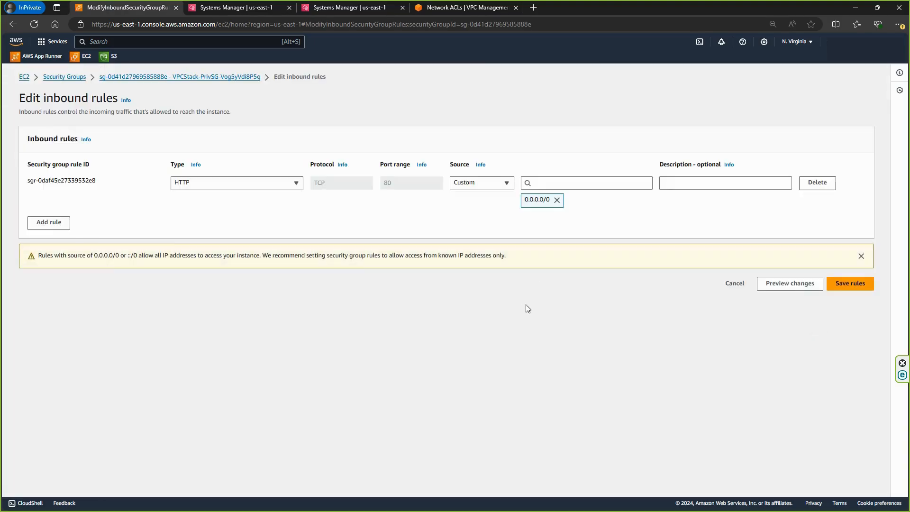
pyautogui.click(48, 224)
pyautogui.click(288, 220)
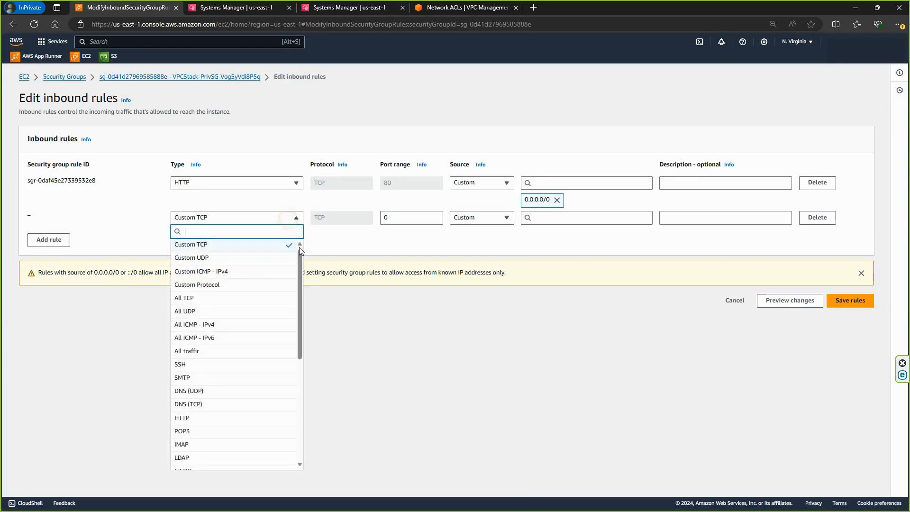
pyautogui.click(218, 325)
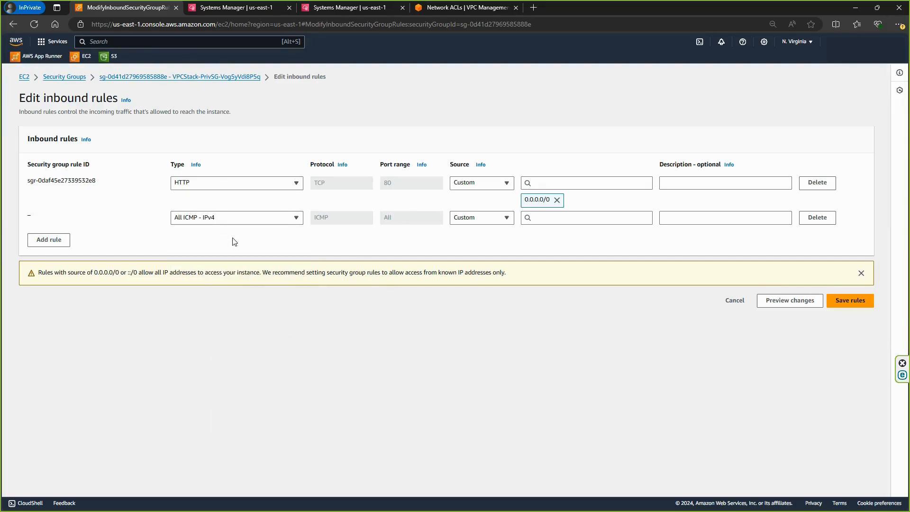
pyautogui.click(560, 218)
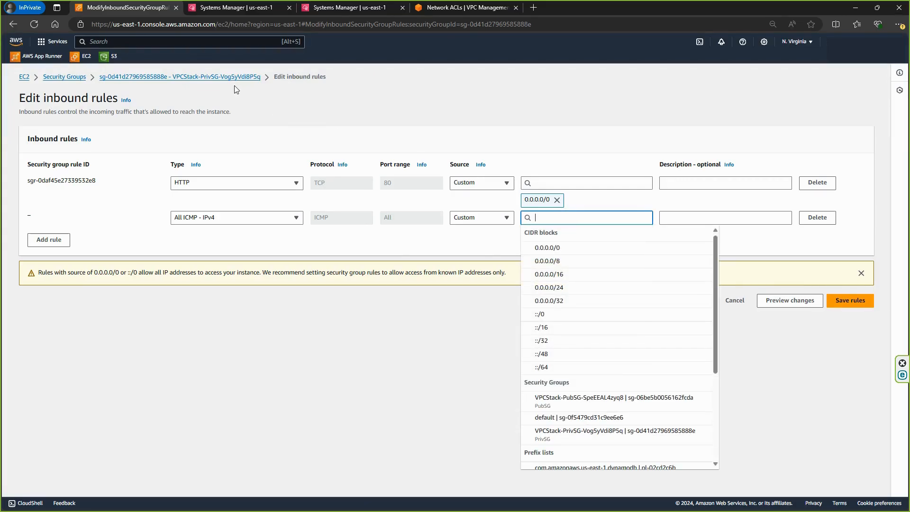
pyautogui.click(581, 401)
pyautogui.click(850, 319)
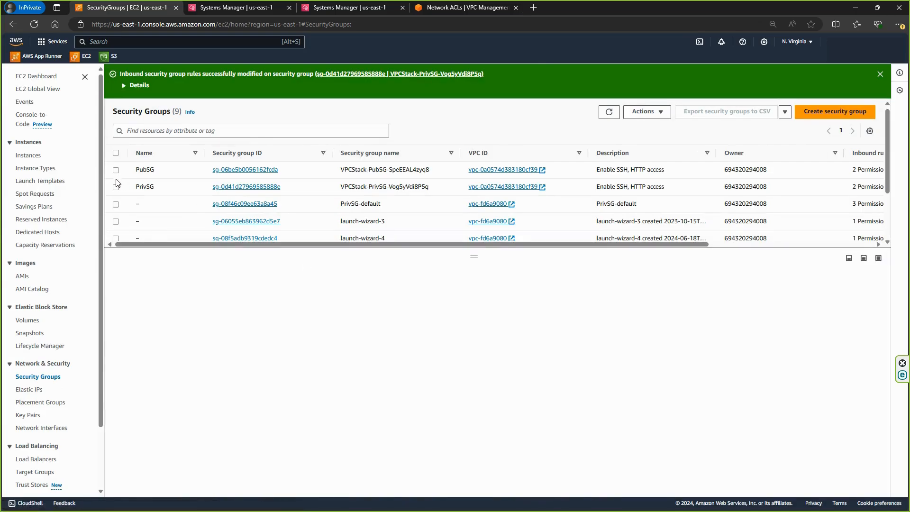
# Add an All ICMP - IPv4 inbound rule to the PubSG security group with PrivSG as its source, and save the rules
pyautogui.click(116, 187)
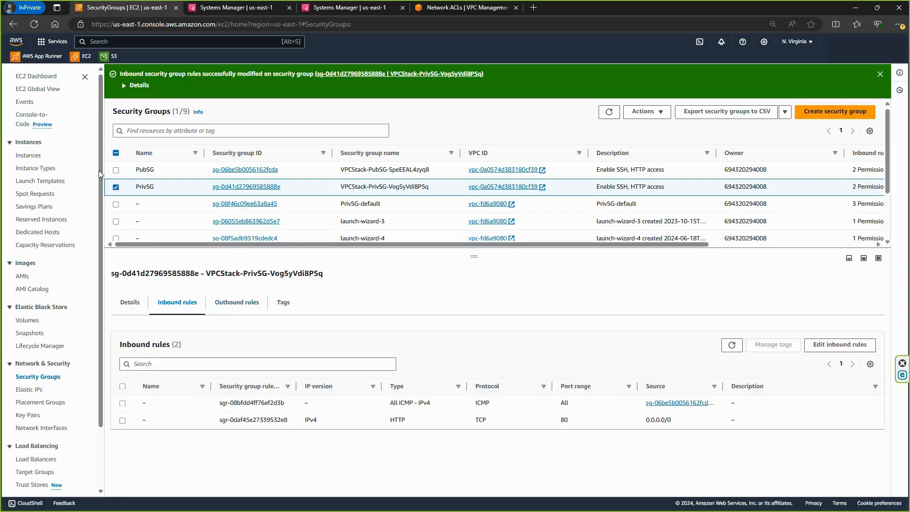
pyautogui.click(116, 187)
pyautogui.click(115, 169)
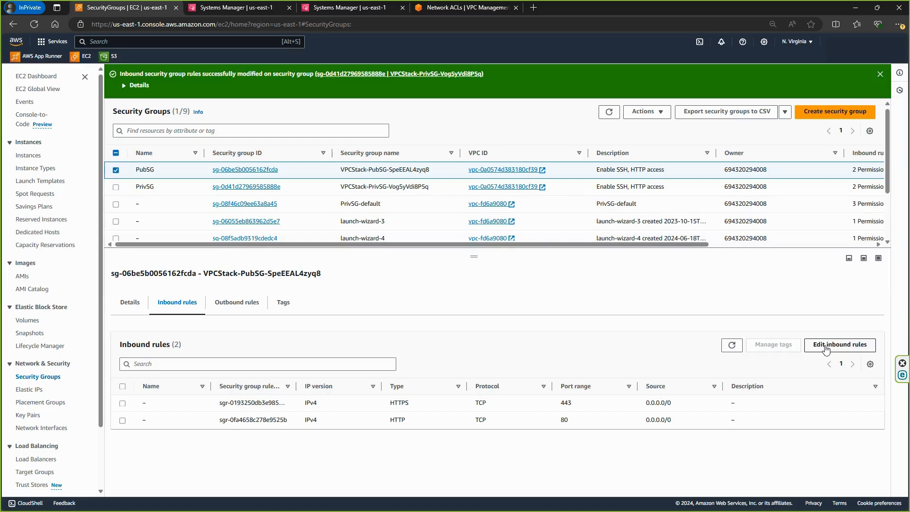
pyautogui.click(825, 348)
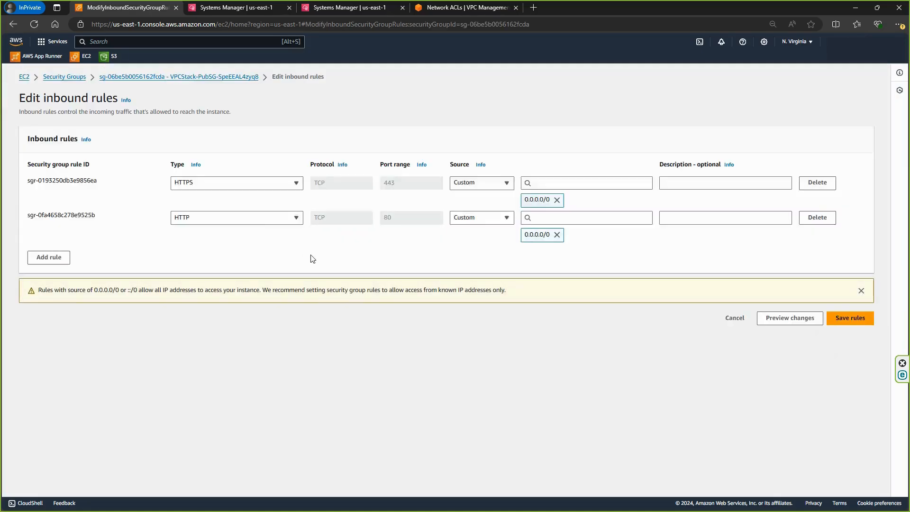
pyautogui.click(47, 258)
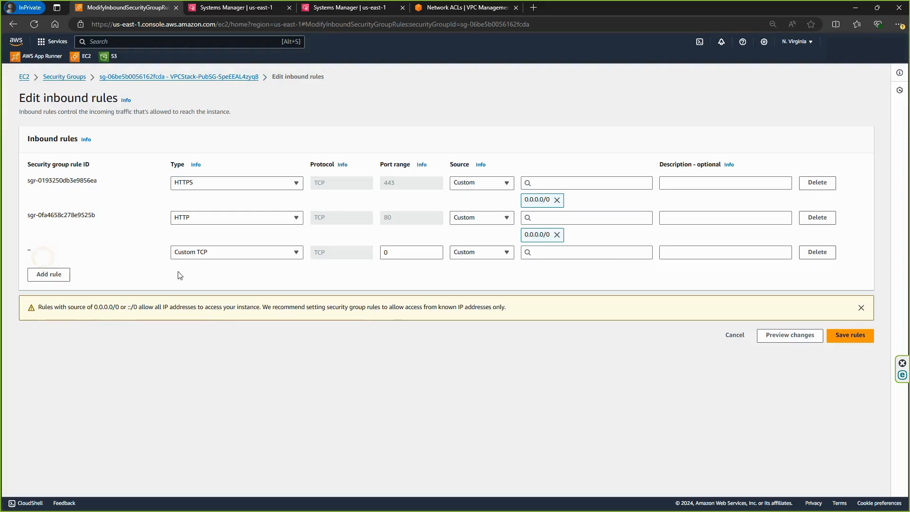
pyautogui.click(222, 254)
pyautogui.click(209, 359)
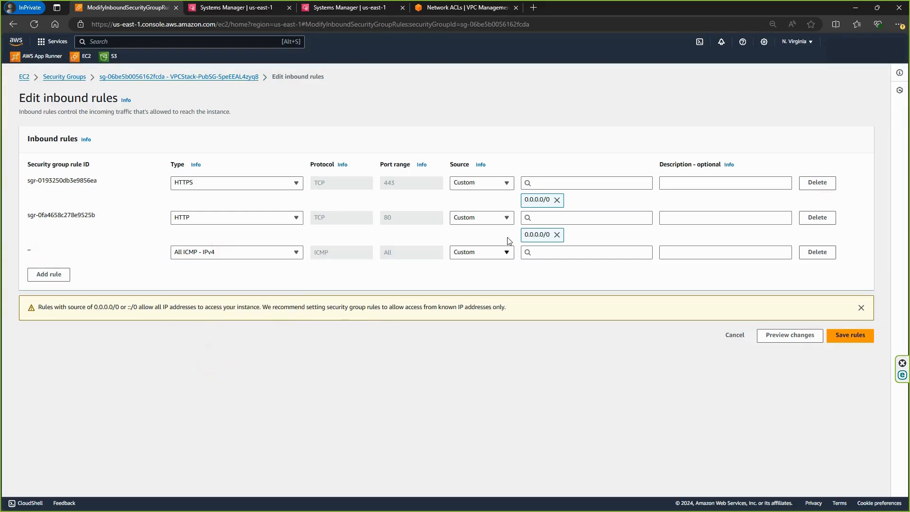
pyautogui.click(541, 252)
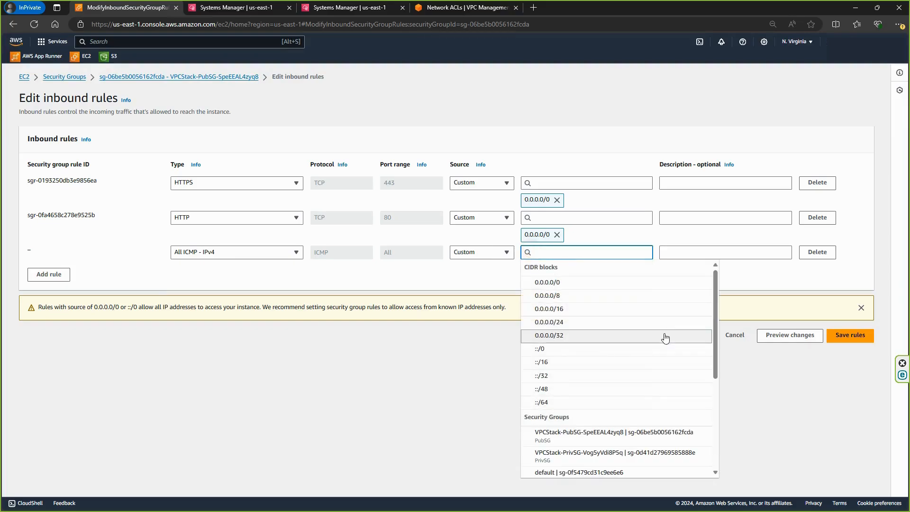
pyautogui.click(604, 454)
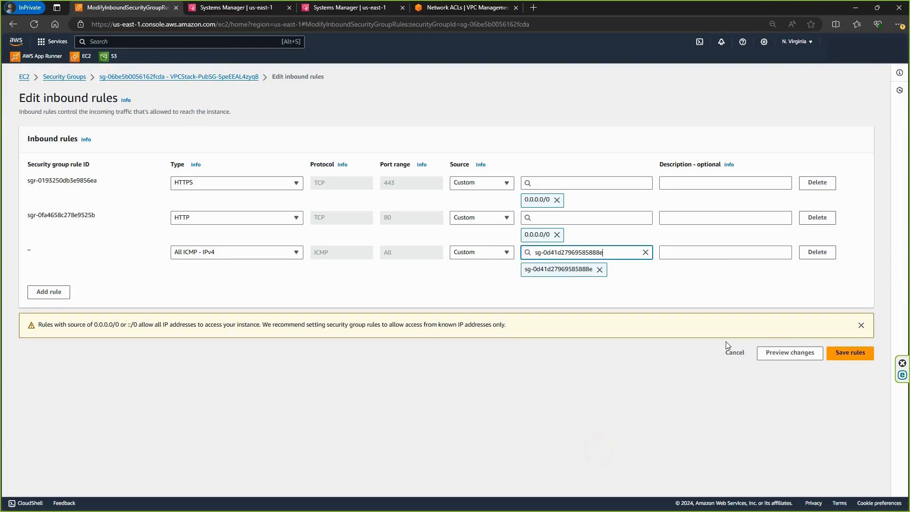
pyautogui.click(841, 354)
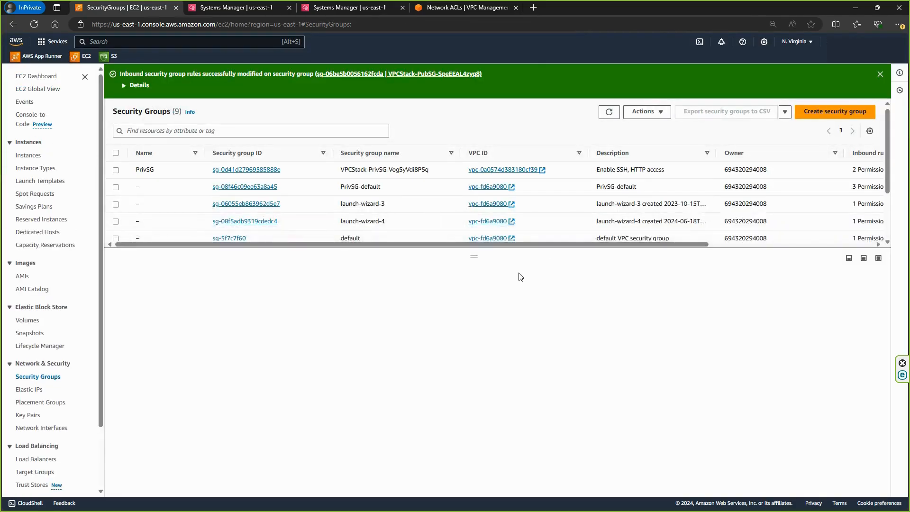
# Check the running ping output in the Private Instance's and Public Instance's sessions, and return to the security groups list
pyautogui.click(239, 10)
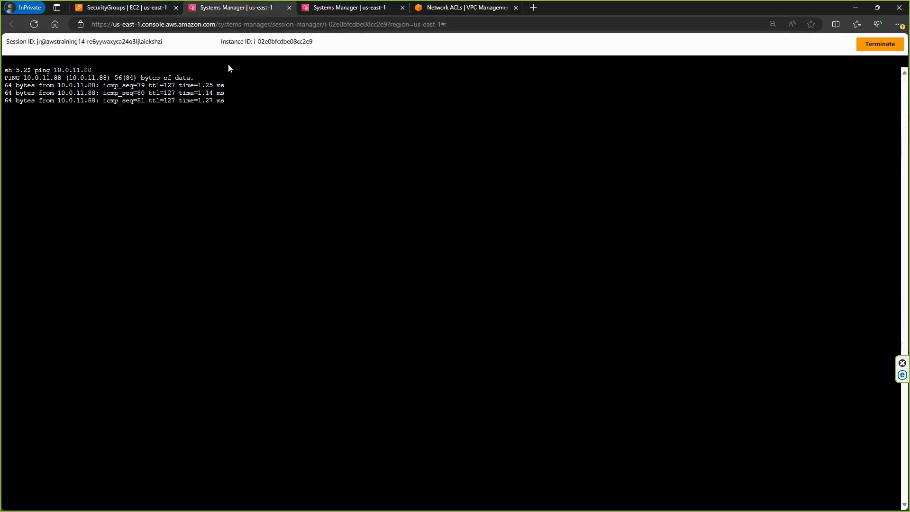
pyautogui.click(339, 9)
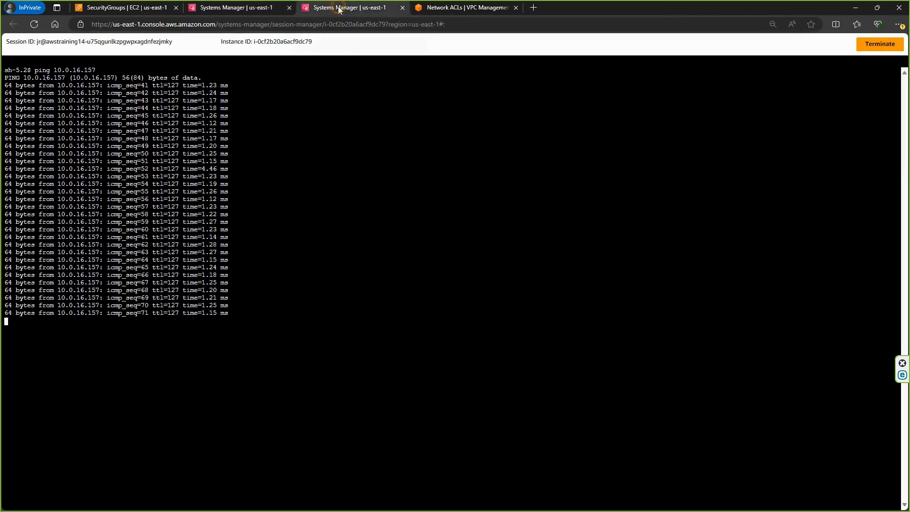
pyautogui.click(107, 8)
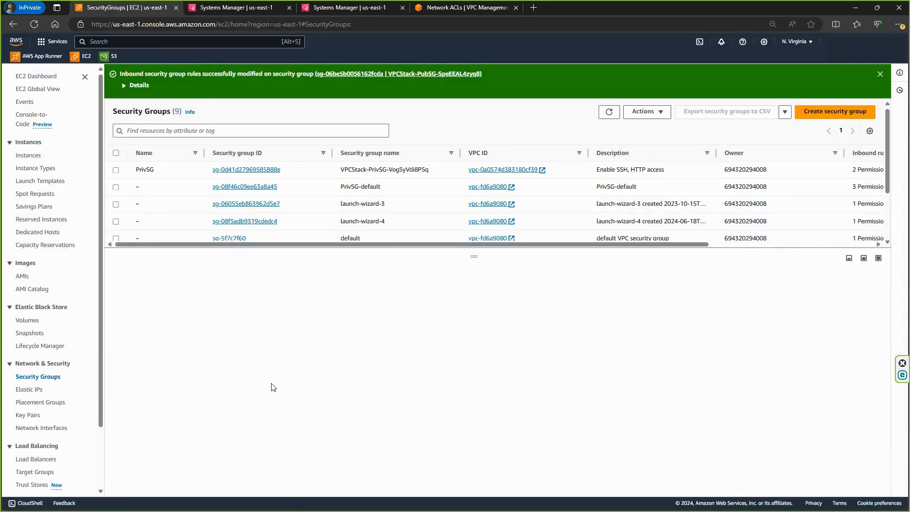
# Review the outbound rules of the PubNACL network ACL
pyautogui.click(460, 8)
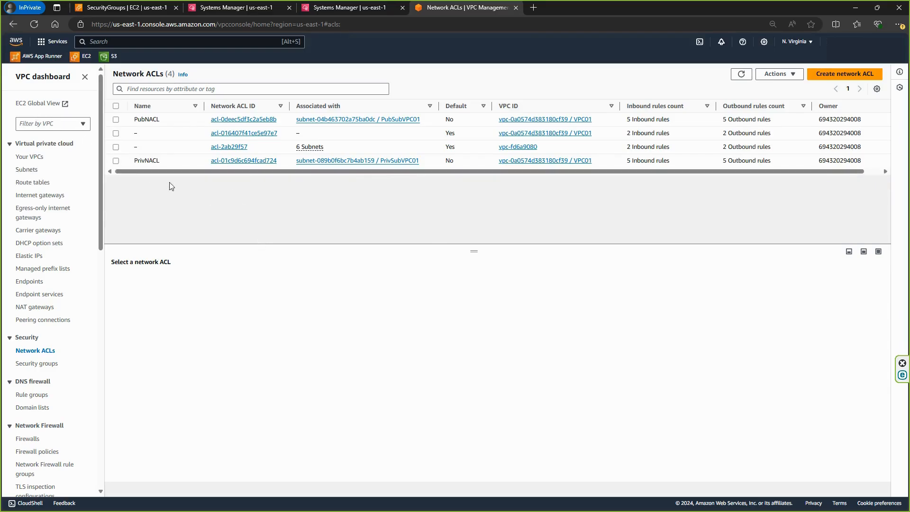
pyautogui.click(115, 121)
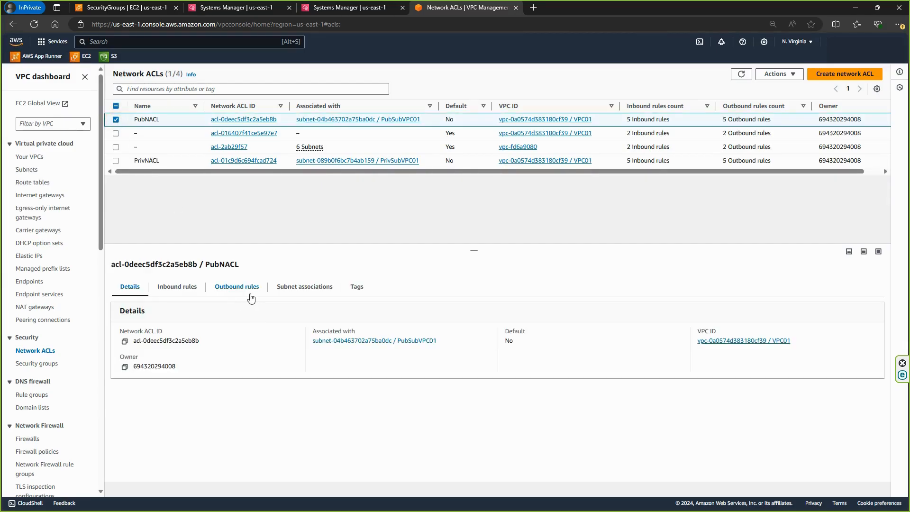
pyautogui.click(243, 291)
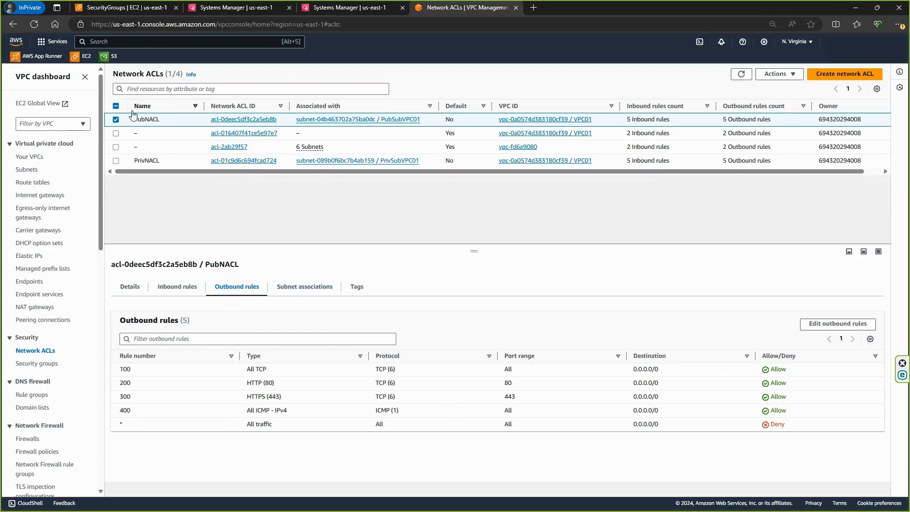
# Add inbound rule 100 to the PrivNACL network ACL with type Custom ICMP - IPv4 and protocol Echo Request
pyautogui.click(115, 119)
pyautogui.click(115, 163)
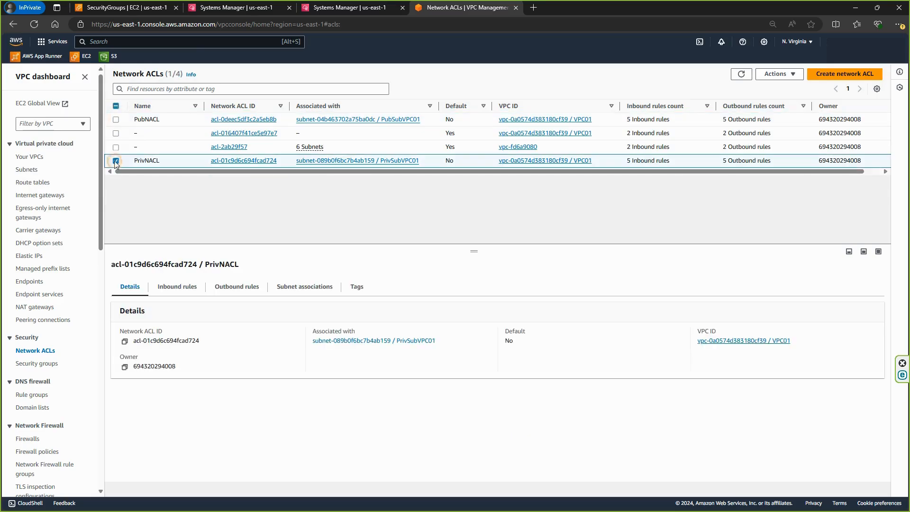
pyautogui.click(188, 290)
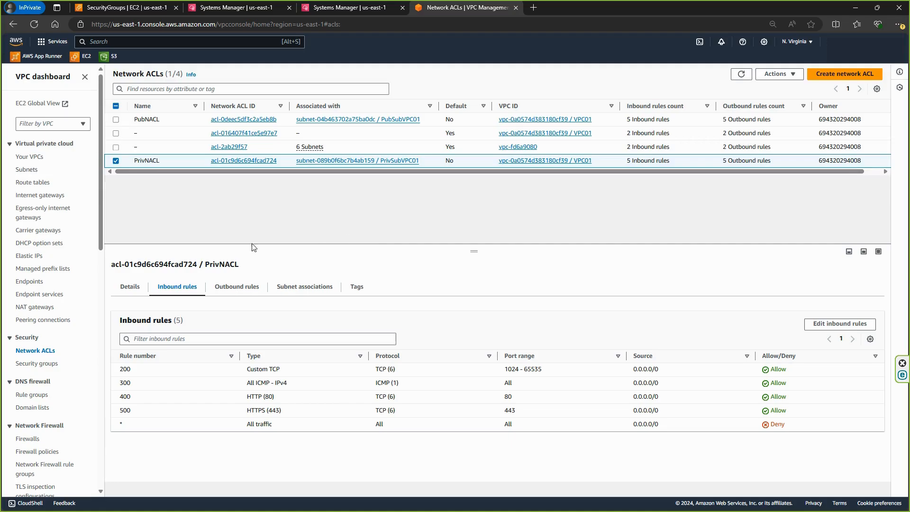
pyautogui.click(817, 327)
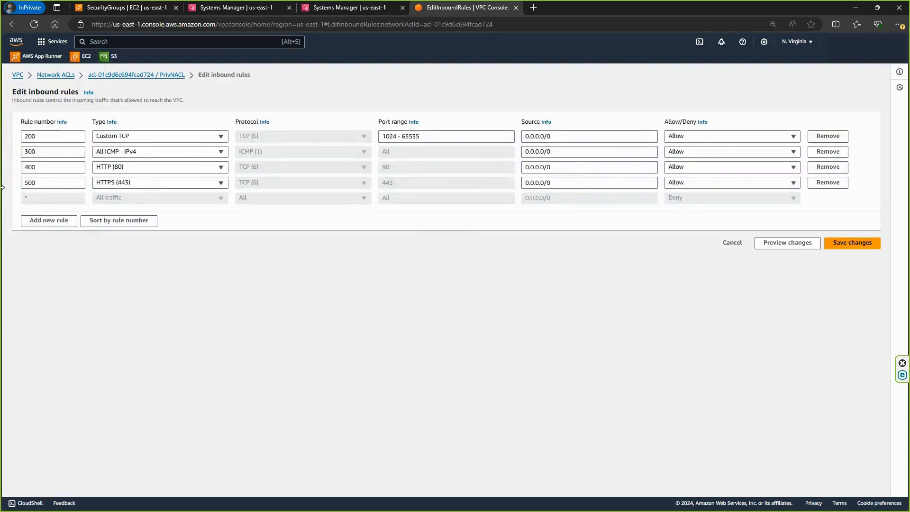
pyautogui.click(53, 222)
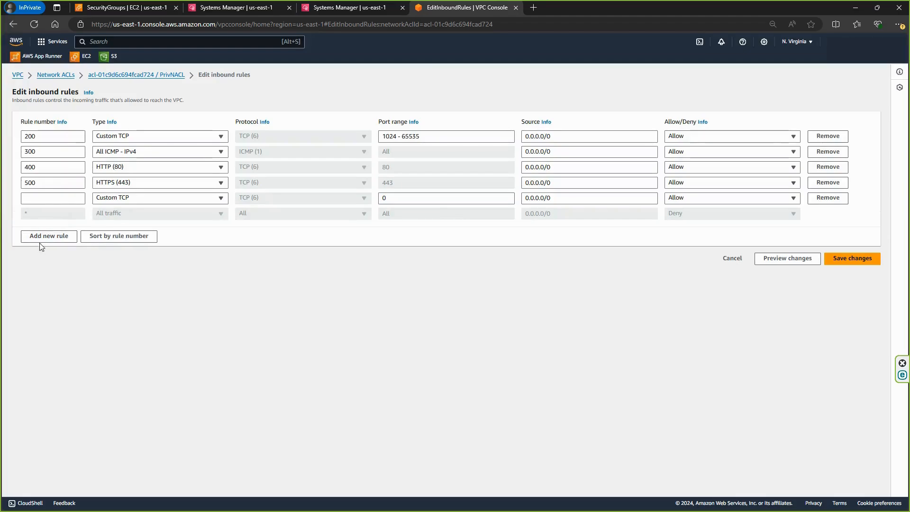
pyautogui.click(27, 198)
pyautogui.write('100')
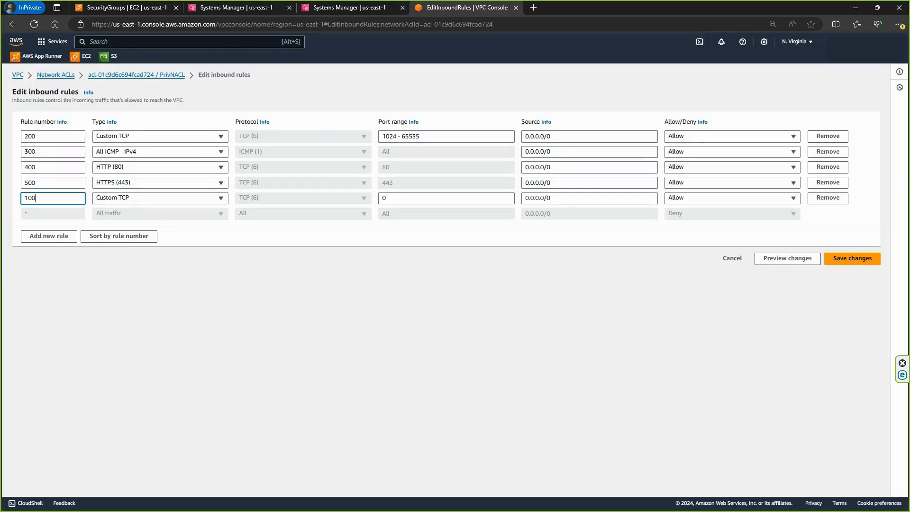
pyautogui.click(213, 199)
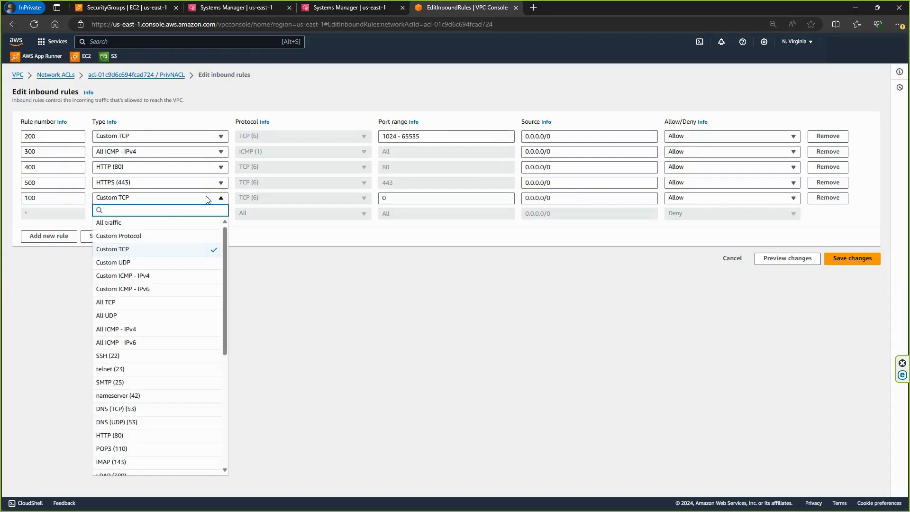
pyautogui.click(170, 277)
pyautogui.click(322, 196)
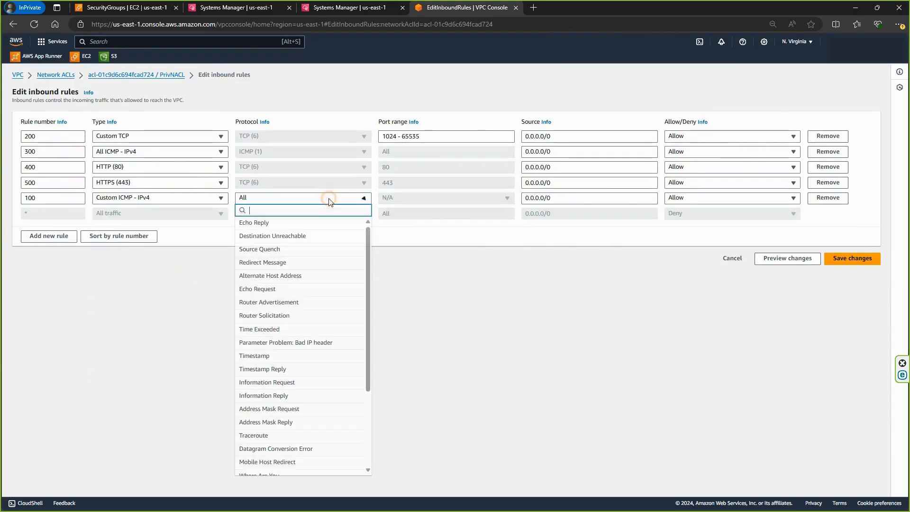
pyautogui.click(320, 290)
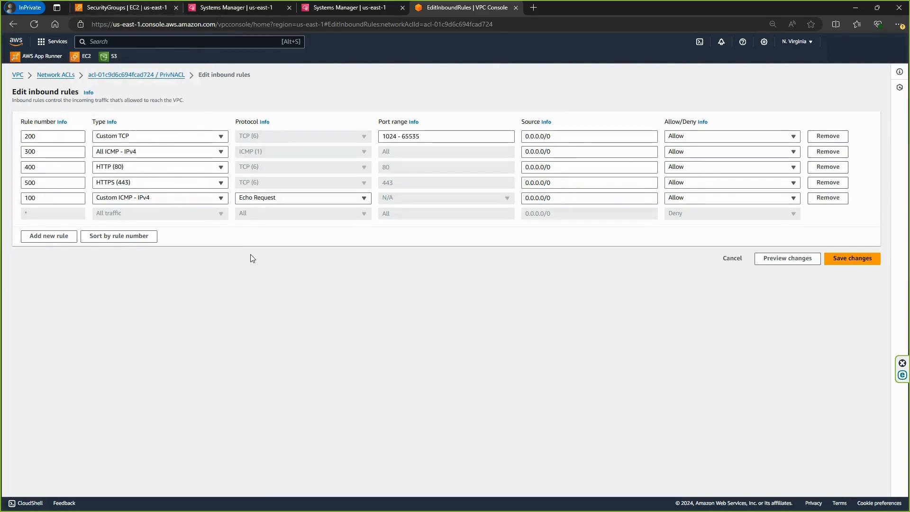
# Copy the Public Instance's private IPv4 address and set the source of PrivNACL's new inbound rule 100 to 10.0.11.88/32
pyautogui.click(139, 6)
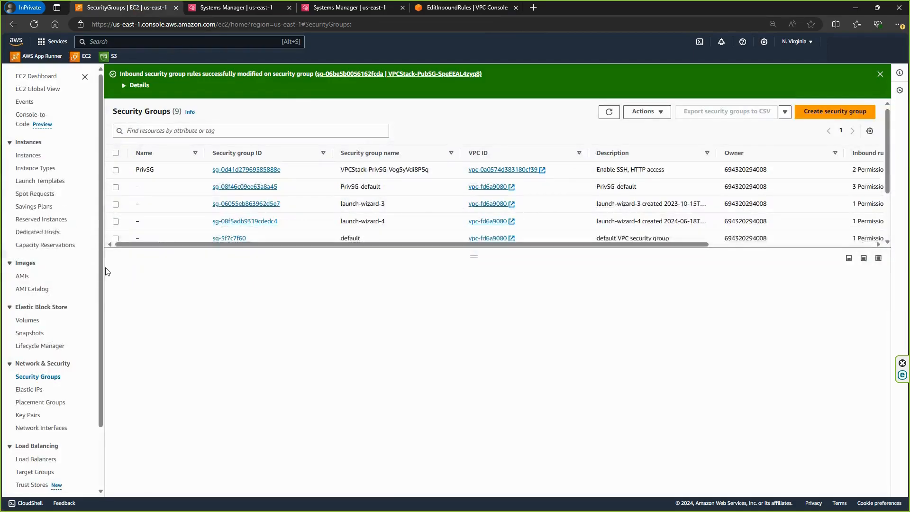
pyautogui.click(29, 155)
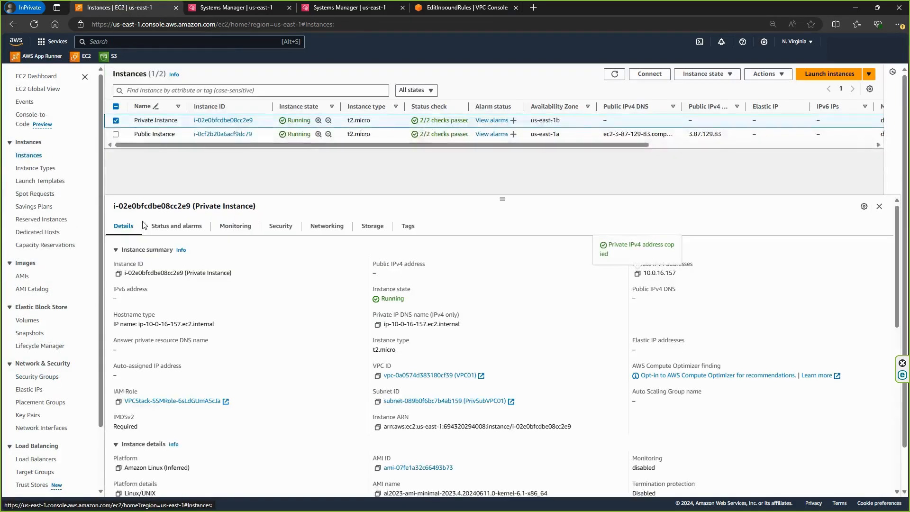
pyautogui.click(116, 120)
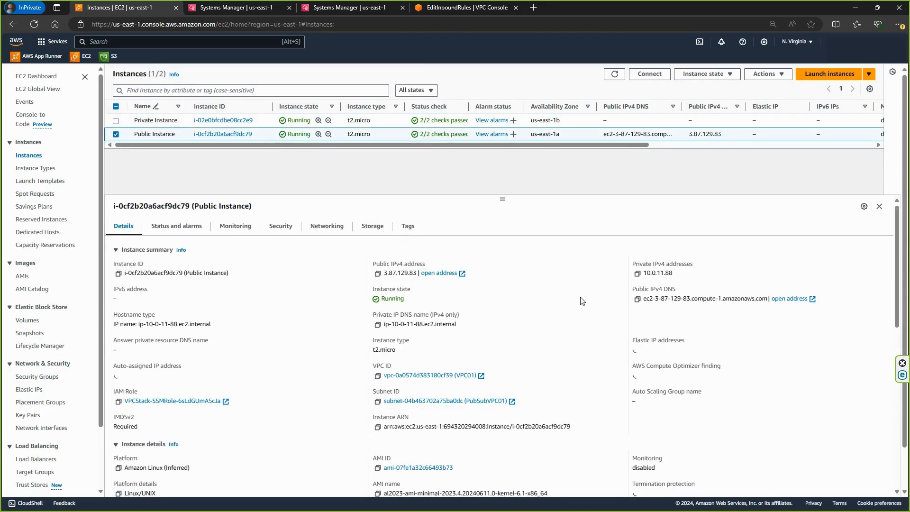
pyautogui.click(637, 274)
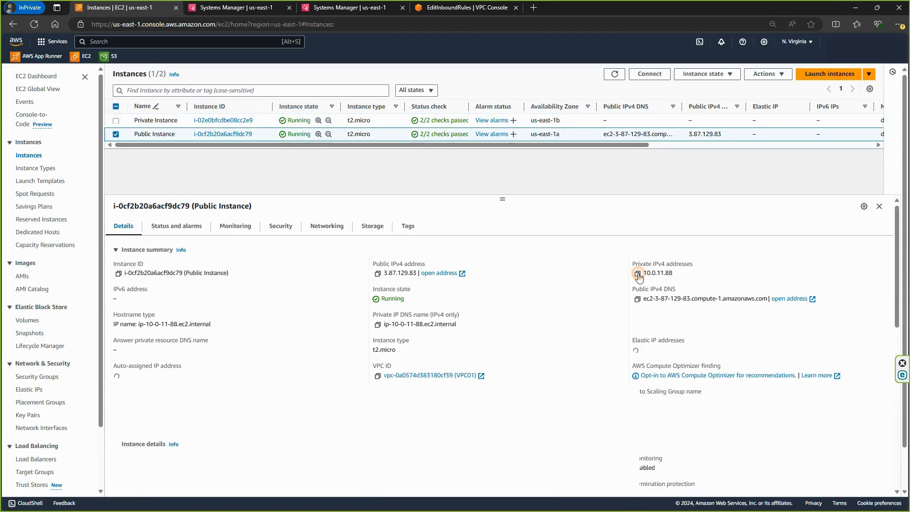
pyautogui.click(458, 8)
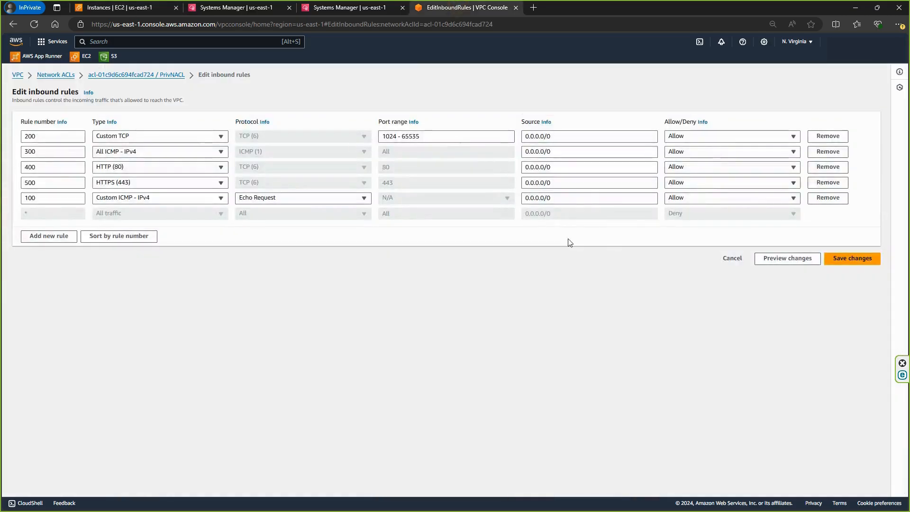
pyautogui.tripleClick(582, 199)
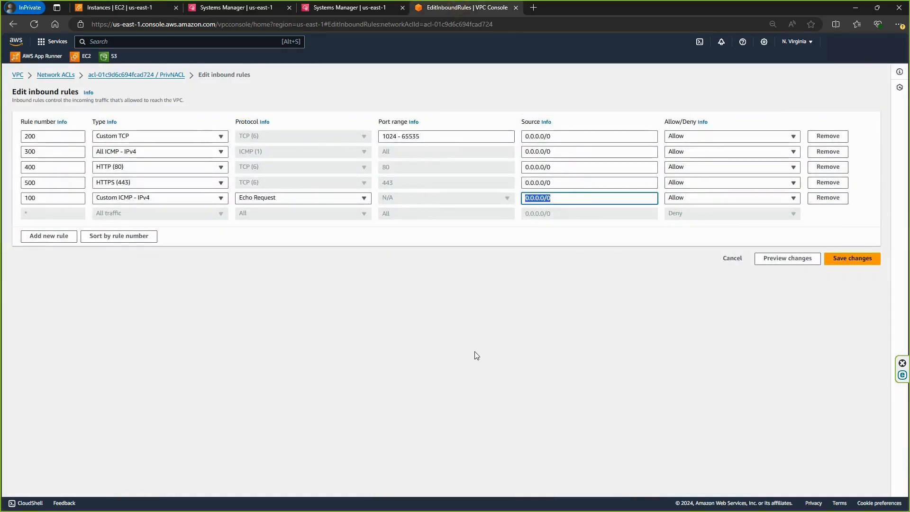
pyautogui.hotkey('ctrl', 'v')
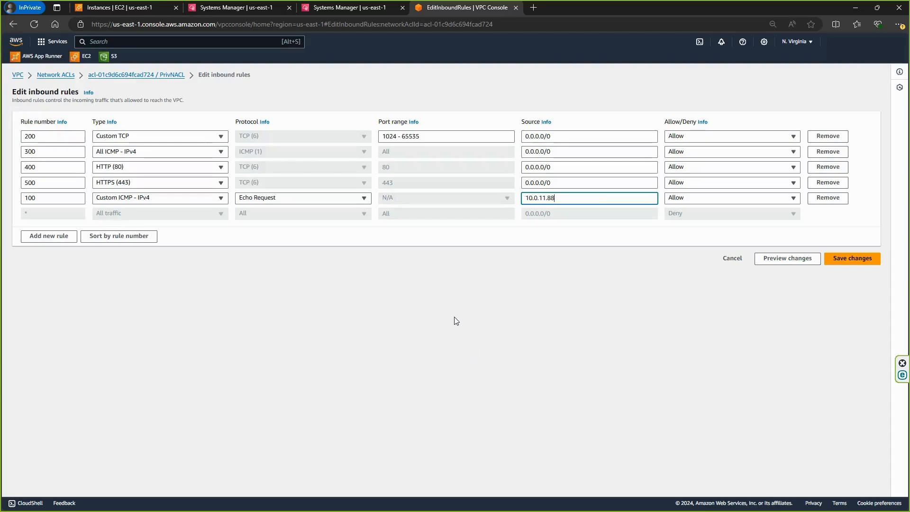
pyautogui.write('/32')
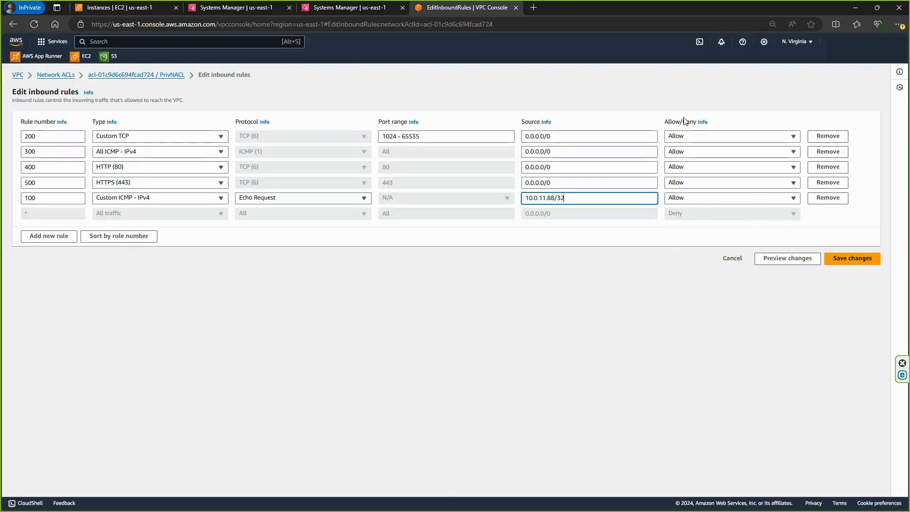
# Set PrivNACL's inbound rule 100 to Deny and save the rule changes
pyautogui.click(763, 201)
pyautogui.click(710, 232)
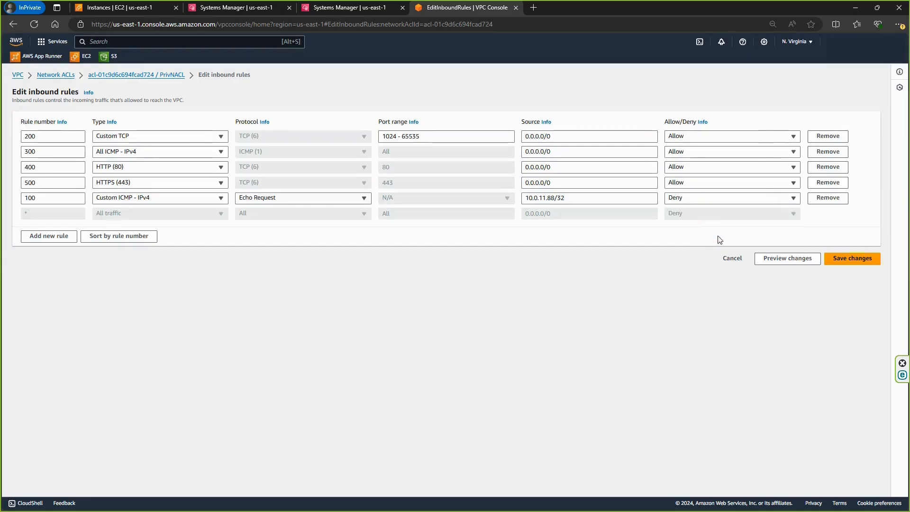
pyautogui.click(848, 266)
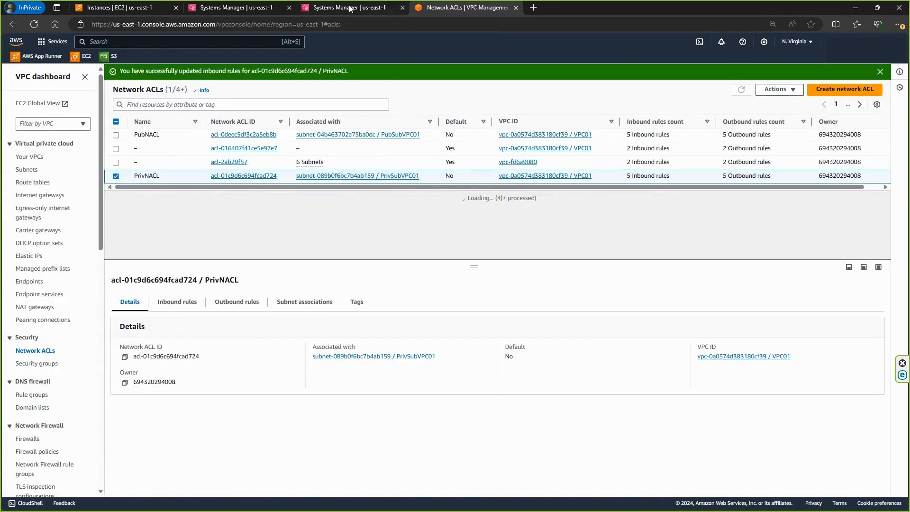
# Compare the ping output in the Public Instance's and Private Instance's sessions with the echo request deny rule in place
pyautogui.click(350, 8)
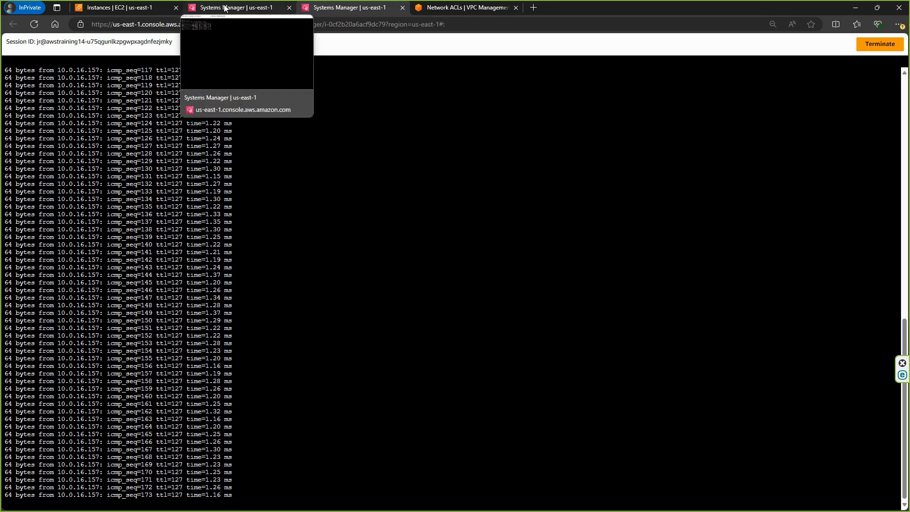
pyautogui.click(238, 8)
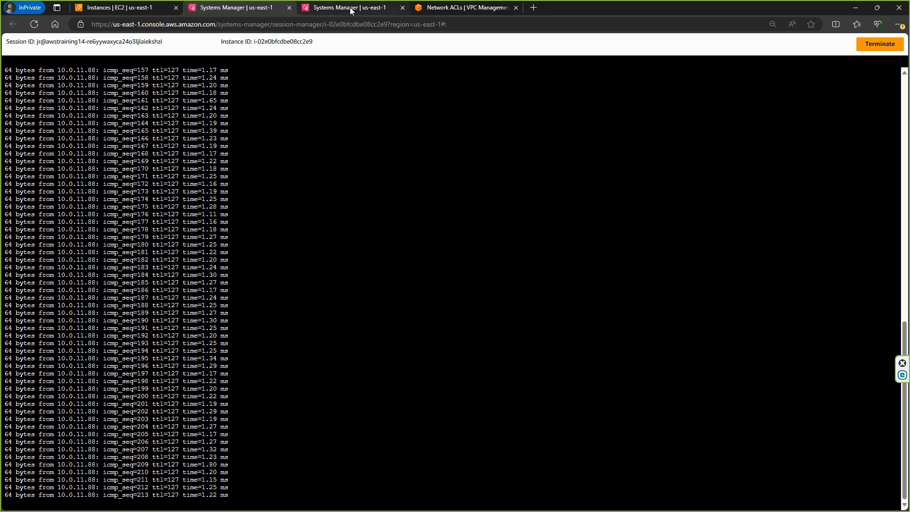
pyautogui.click(331, 10)
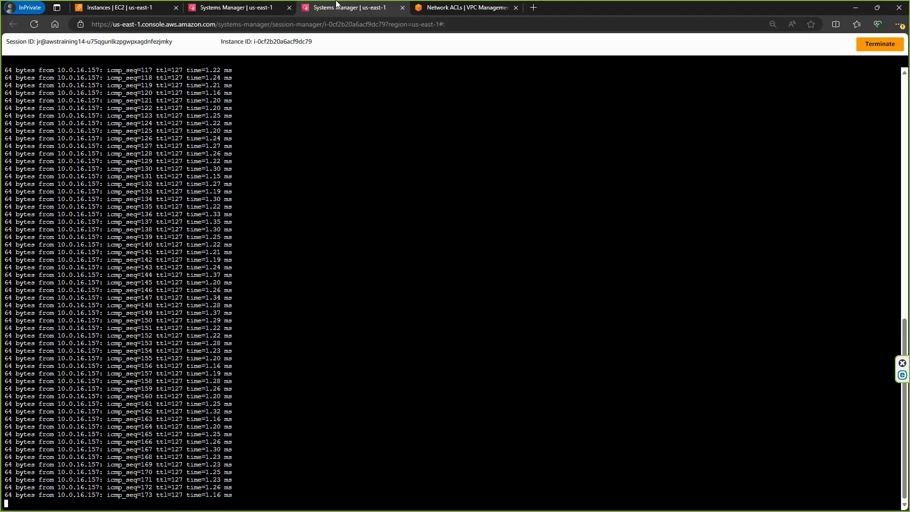
# Set PrivNACL's inbound rule 100 to Allow, save the changes, and check the ping in the Public Instance's session
pyautogui.click(467, 7)
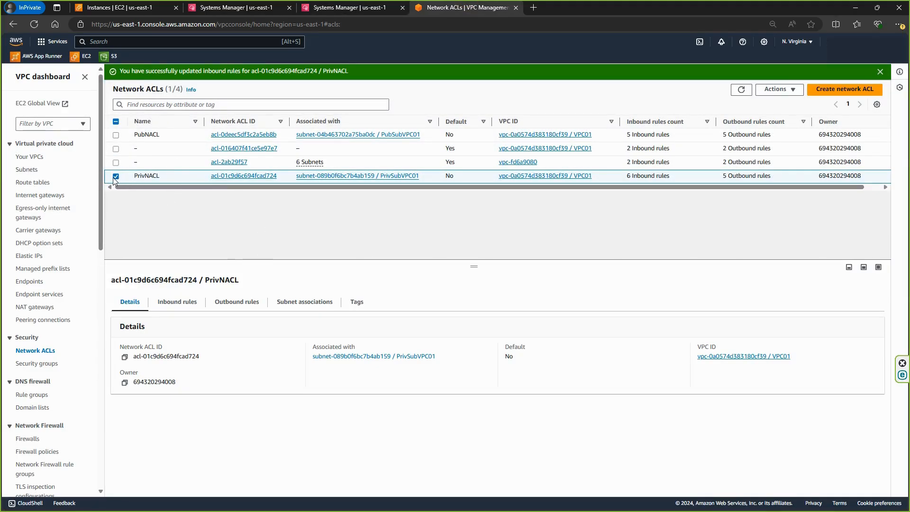
pyautogui.click(179, 302)
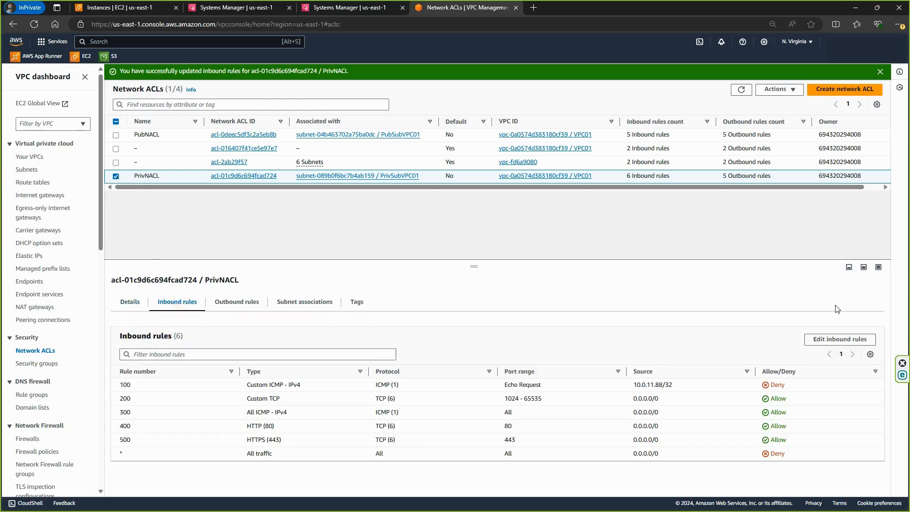
pyautogui.click(838, 340)
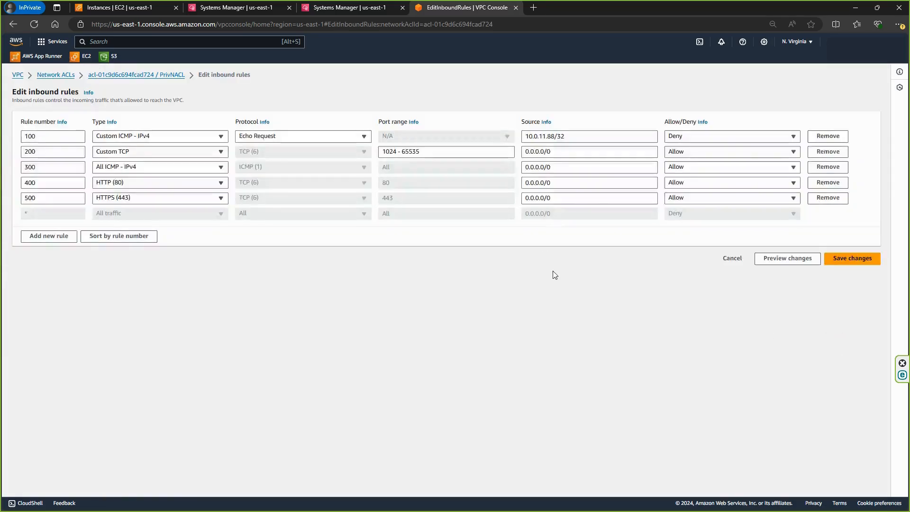
pyautogui.click(727, 140)
pyautogui.click(711, 148)
pyautogui.click(829, 259)
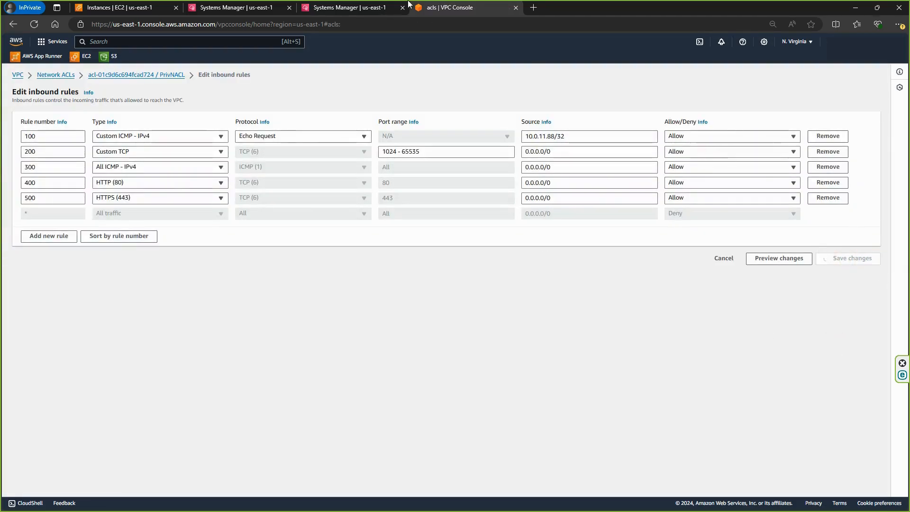
pyautogui.click(349, 7)
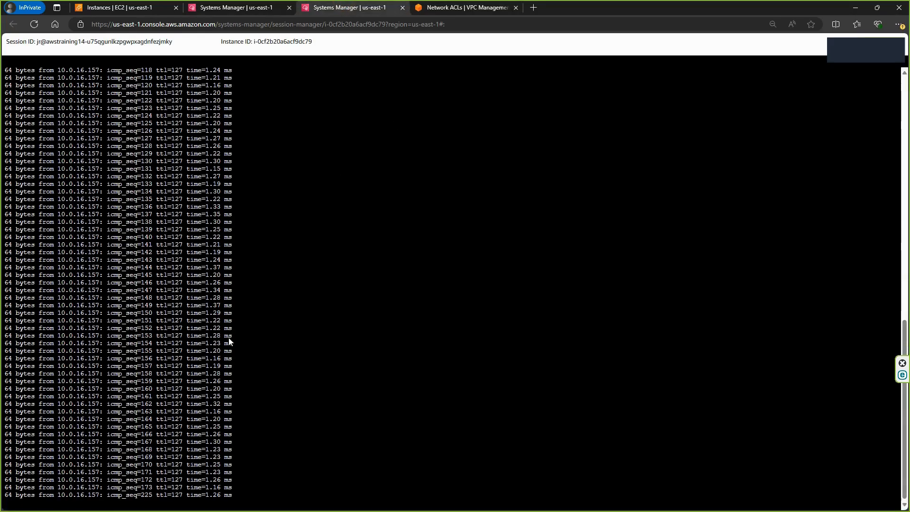
# Select PubNACL as the only network ACL and open its outbound rules for editing
pyautogui.hotkey('ctrl', 'Tab')
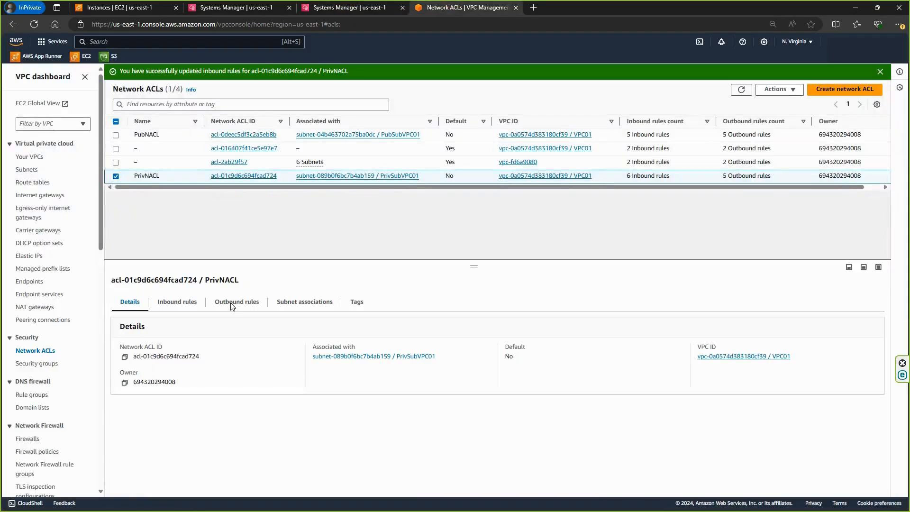
pyautogui.click(116, 177)
pyautogui.click(116, 135)
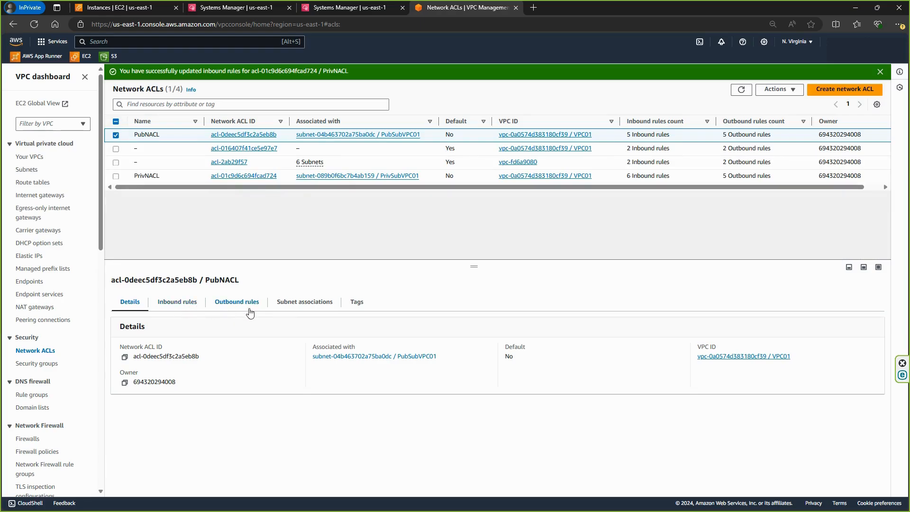
pyautogui.click(236, 304)
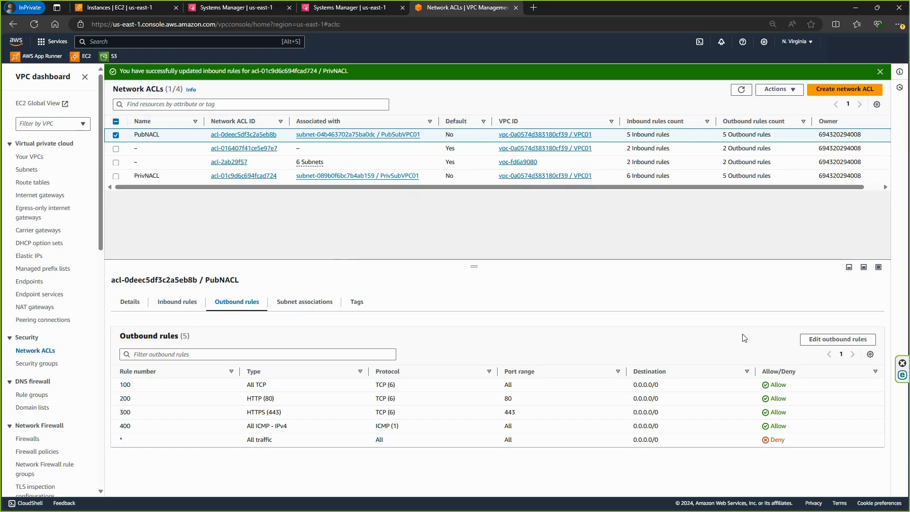
pyautogui.click(812, 340)
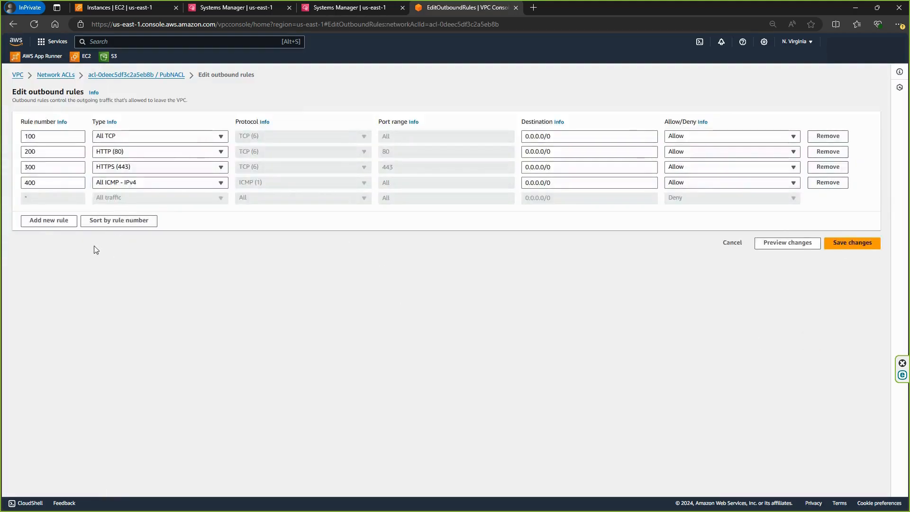
# Add outbound rule 350 to PubNACL with type Custom ICMP - IPv4 and protocol Echo Request
pyautogui.click(45, 222)
pyautogui.click(47, 198)
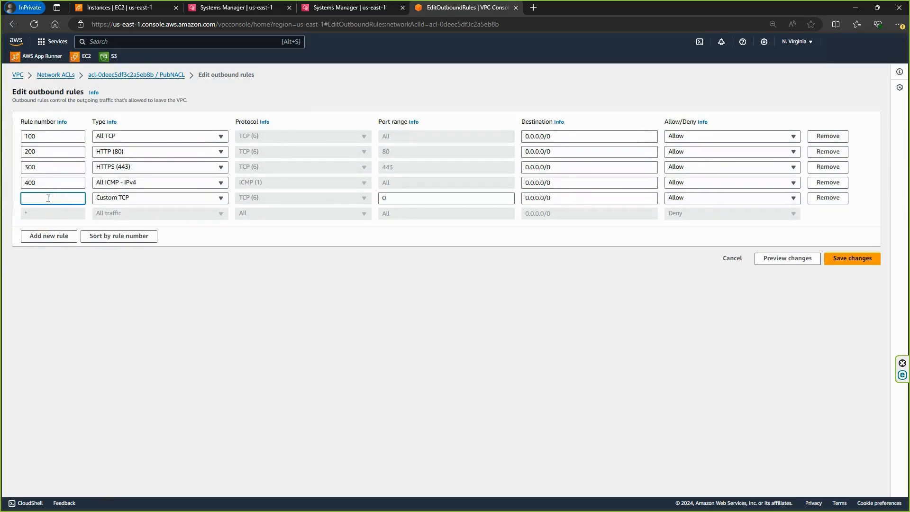
pyautogui.write('350')
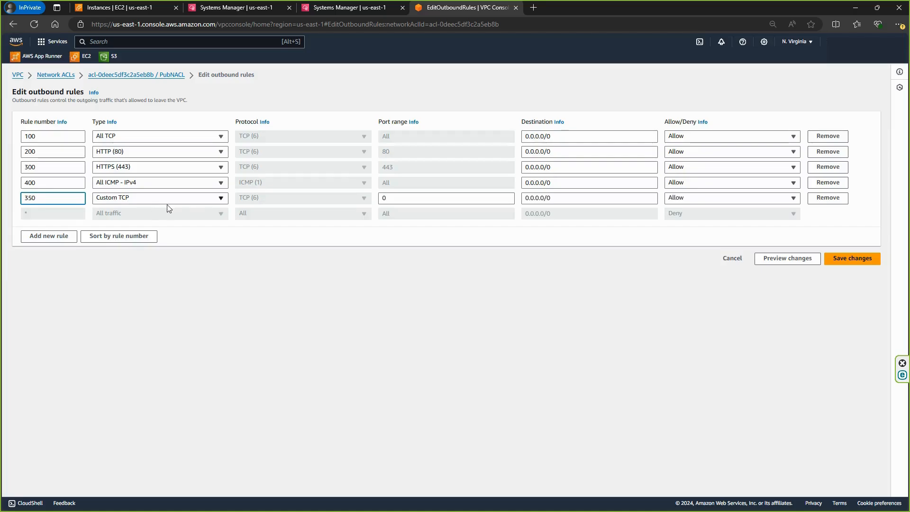
pyautogui.click(189, 199)
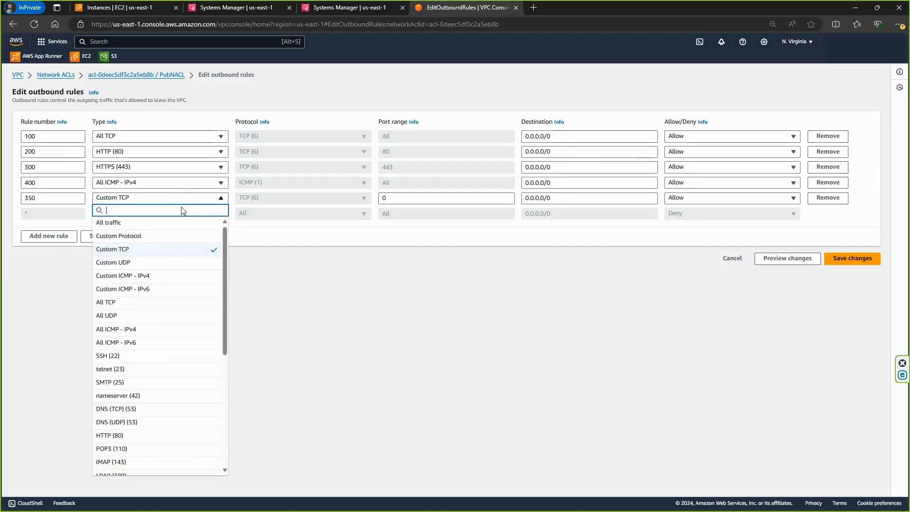
pyautogui.click(163, 279)
pyautogui.click(341, 197)
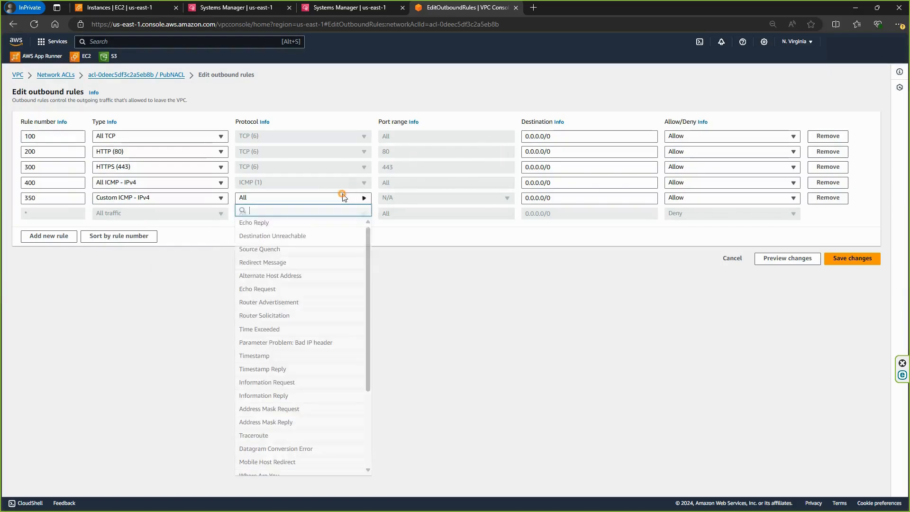
pyautogui.click(298, 288)
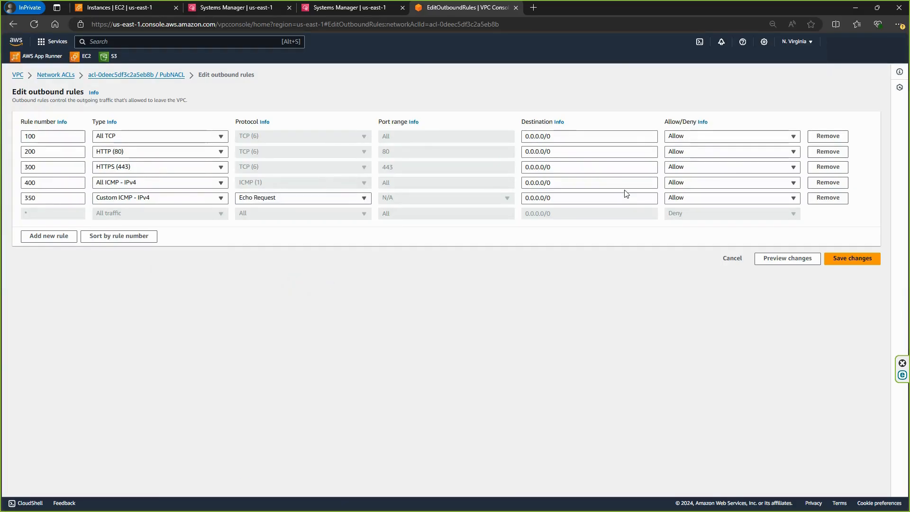
# Copy the Private Instance's private IPv4 address, set outbound rule 350's destination to 10.0.16.157/32, and save the rule changes
pyautogui.click(142, 7)
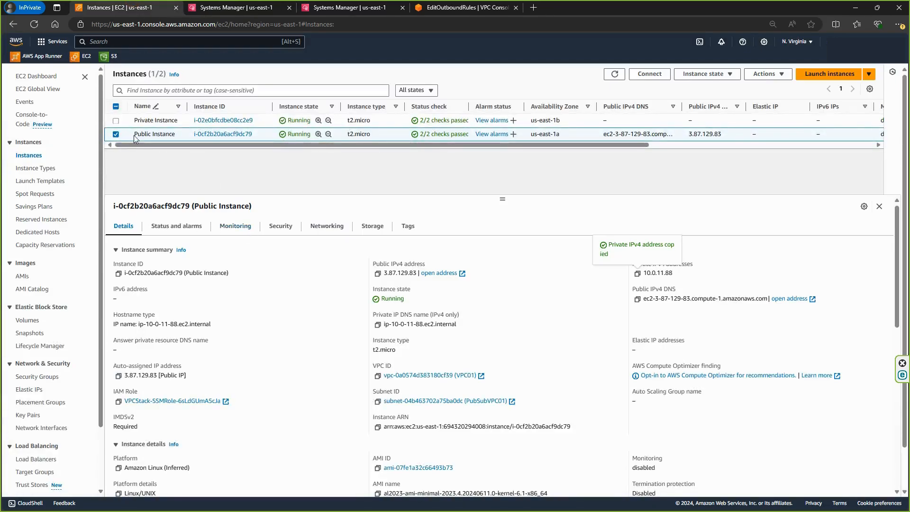
pyautogui.click(116, 134)
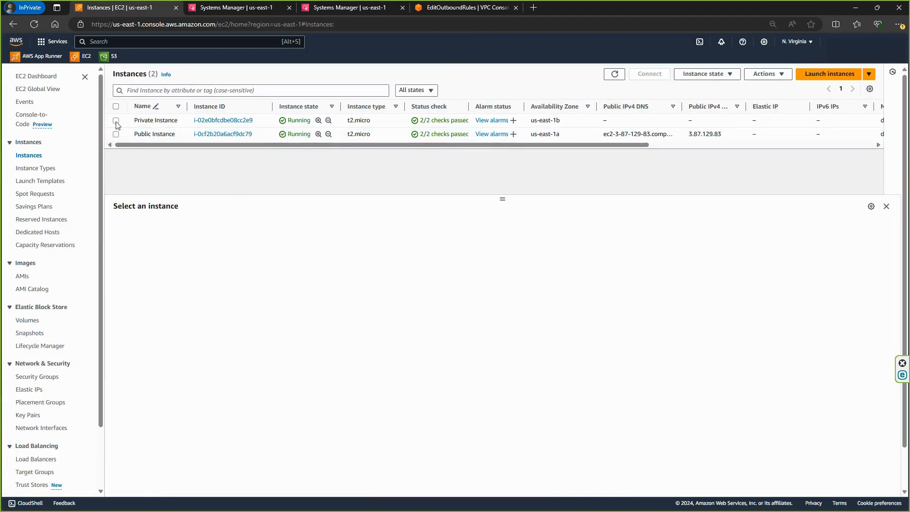
pyautogui.click(116, 121)
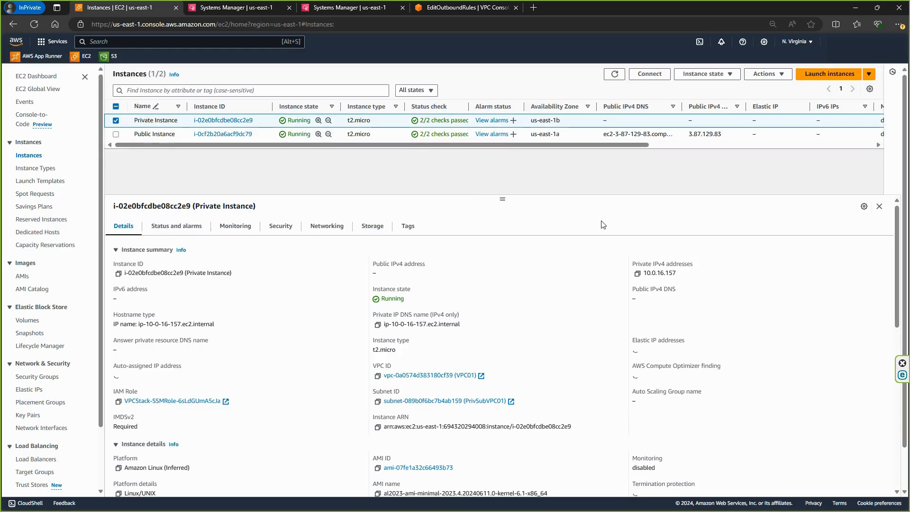
pyautogui.click(637, 273)
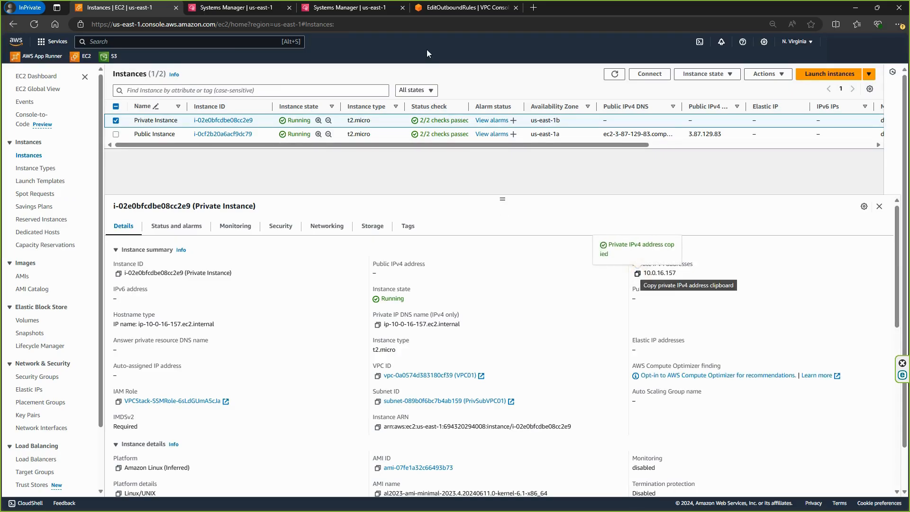
pyautogui.click(462, 8)
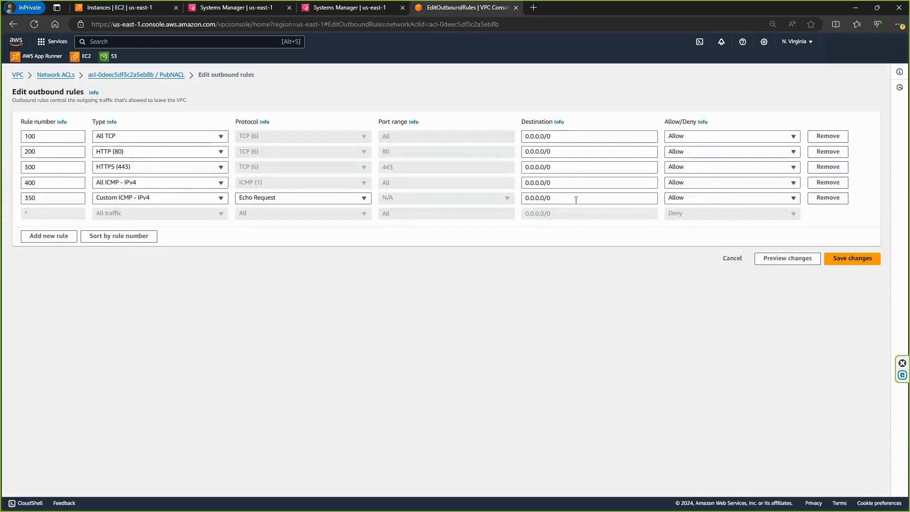
pyautogui.moveTo(575, 196); pyautogui.dragTo(503, 199)
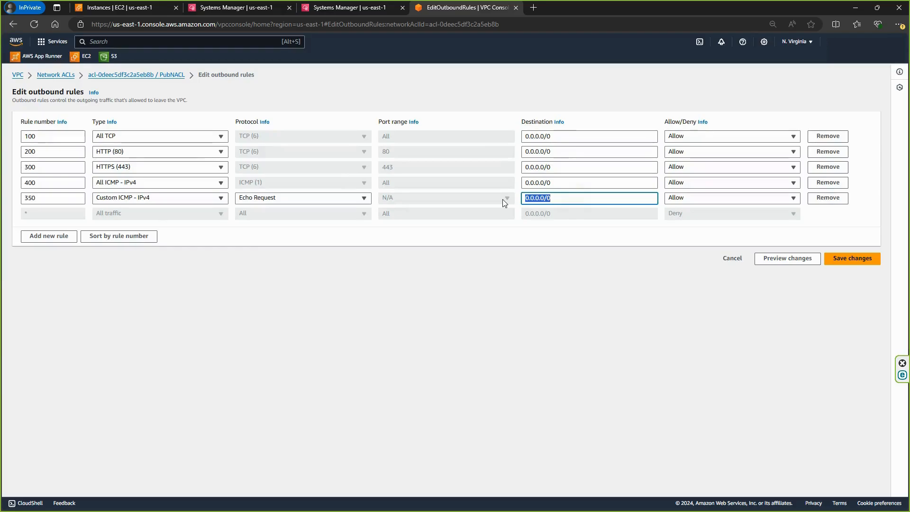
pyautogui.hotkey('ctrl', 'v')
pyautogui.write('/32')
pyautogui.click(844, 258)
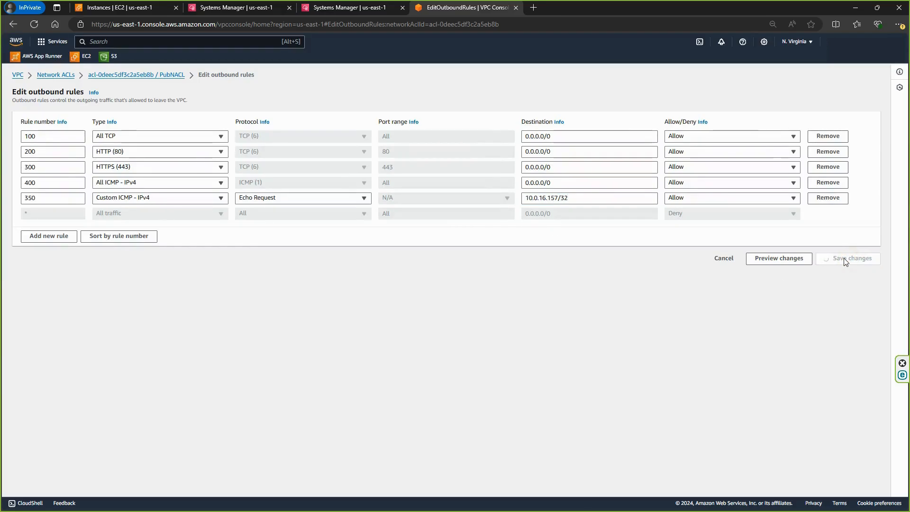
# Check the ping output in the Public Instance's and Private Instance's sessions and review PubNACL's inbound rules
pyautogui.click(337, 11)
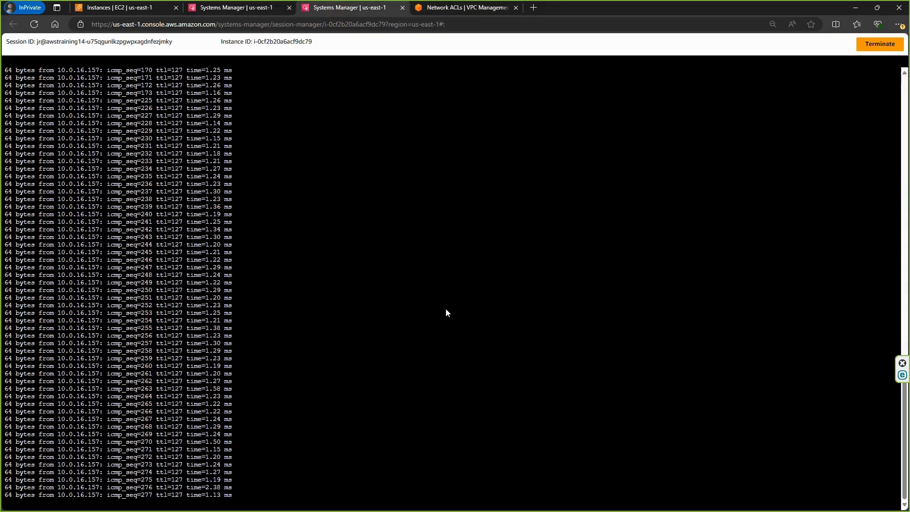
pyautogui.click(235, 9)
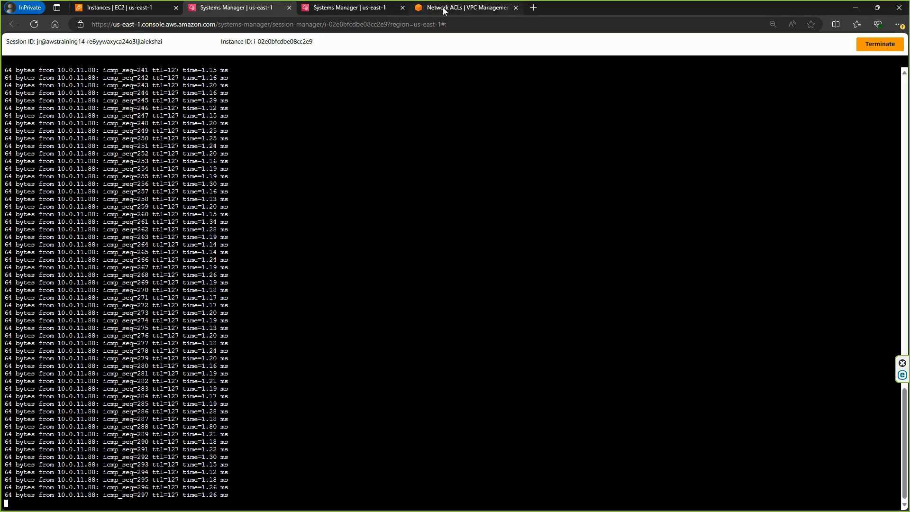
pyautogui.click(467, 8)
pyautogui.click(194, 301)
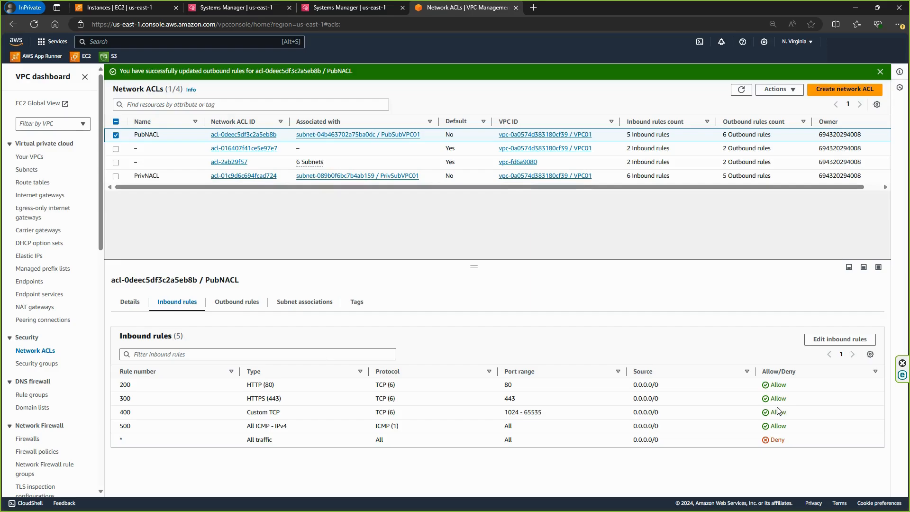
# Set PubNACL's outbound rule 350 to Deny and save the rule changes
pyautogui.click(240, 302)
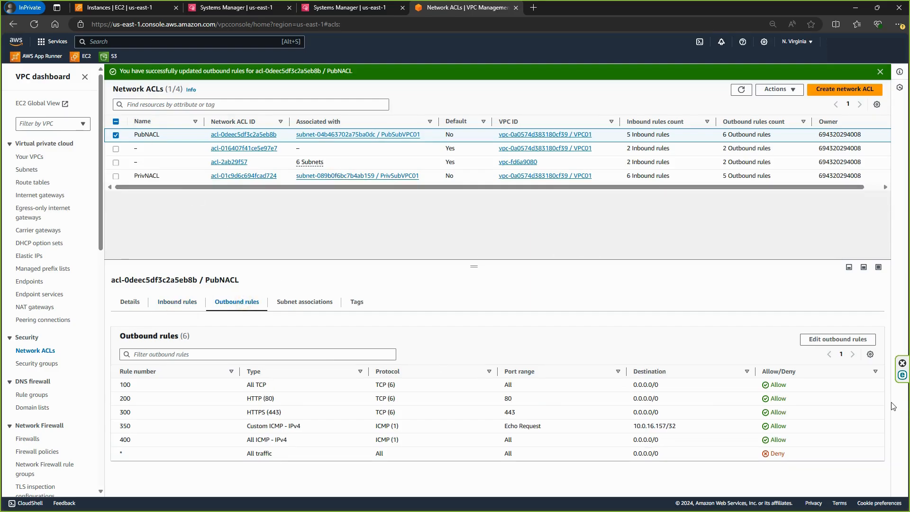
pyautogui.click(829, 340)
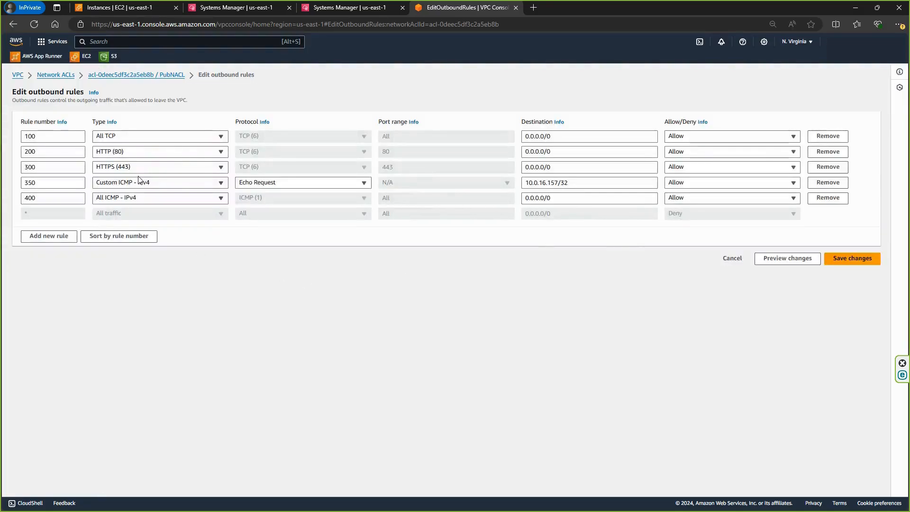
pyautogui.click(743, 199)
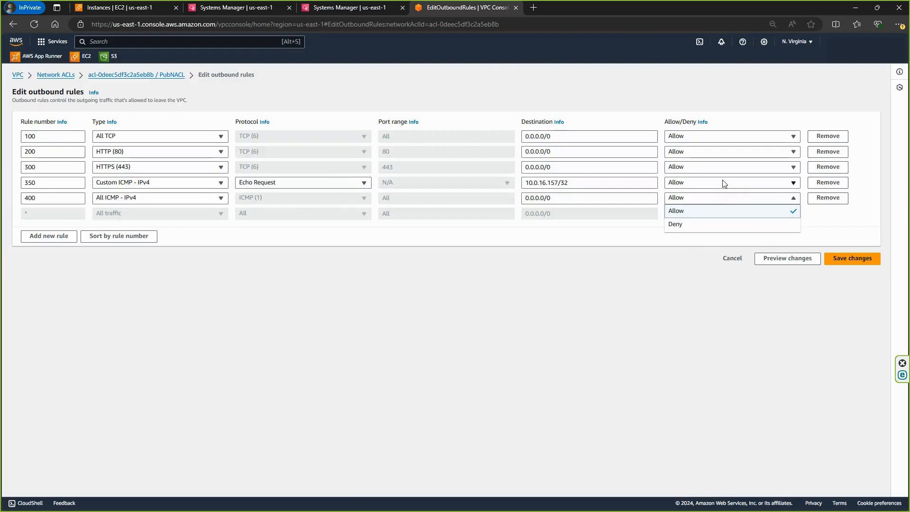
pyautogui.click(723, 183)
pyautogui.click(700, 208)
pyautogui.click(842, 261)
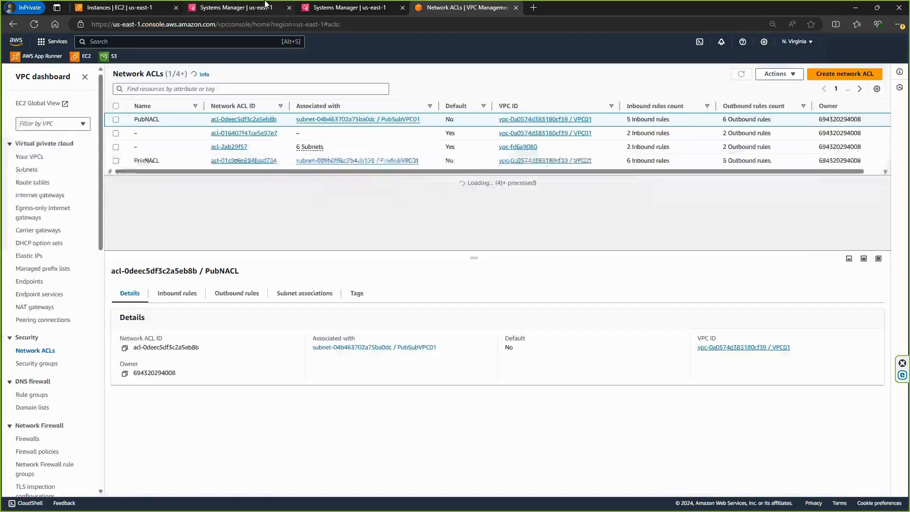
# Compare the ping output in the Public Instance's and Private Instance's sessions with PubNACL's outbound echo request deny rule in place
pyautogui.click(354, 8)
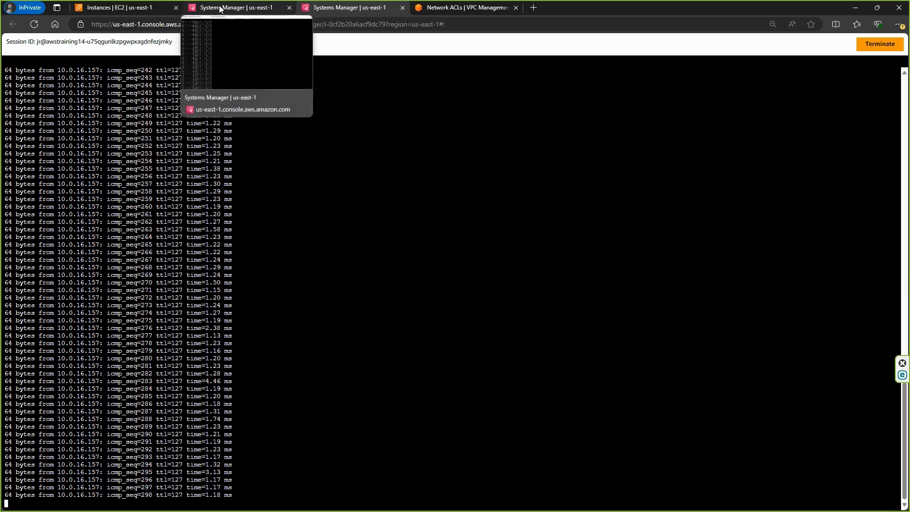
pyautogui.click(441, 7)
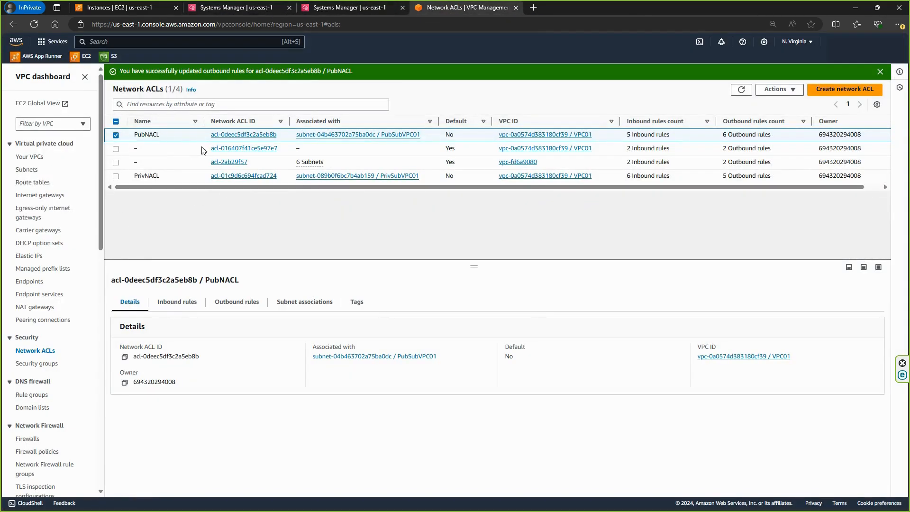
pyautogui.click(231, 6)
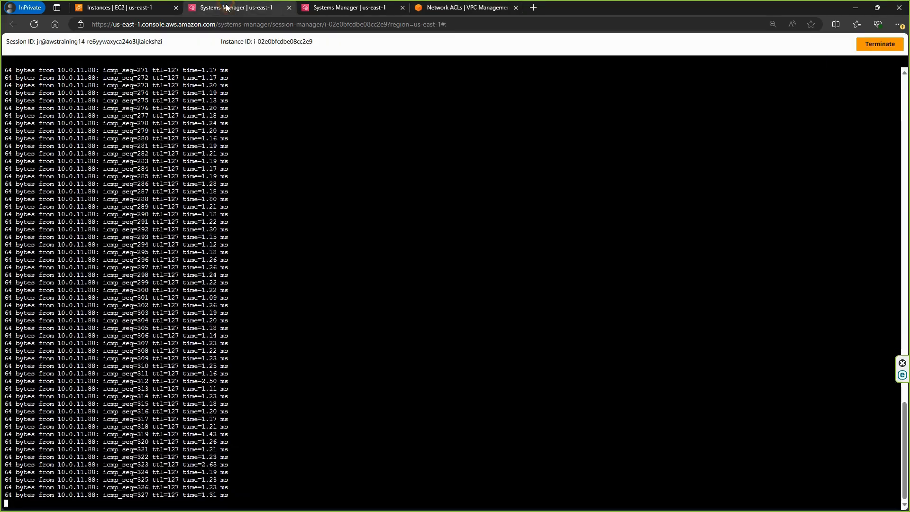